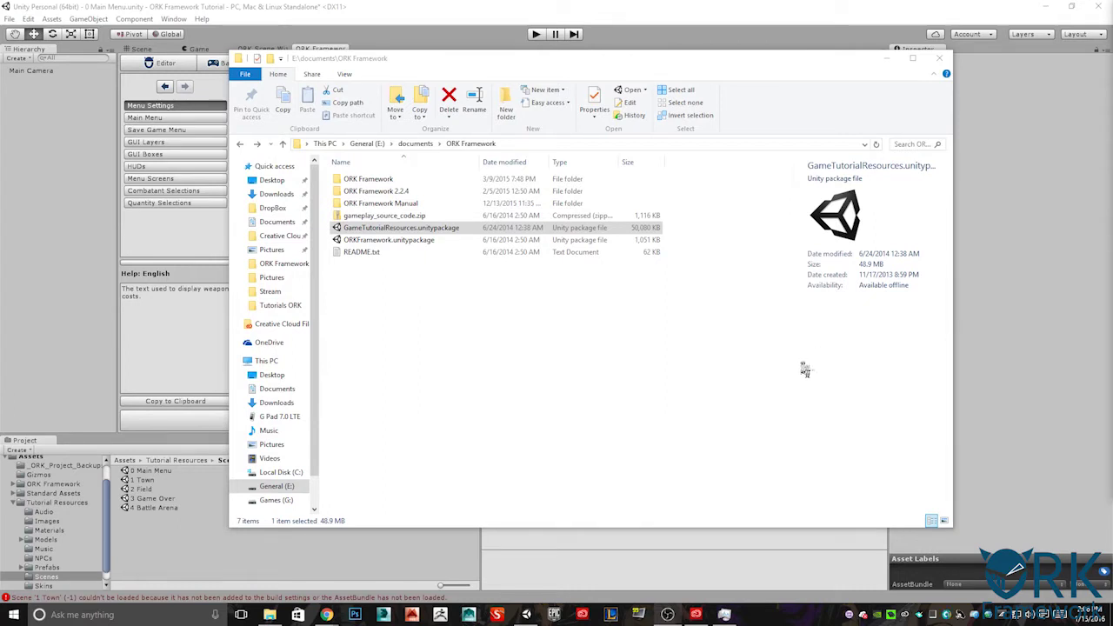
# Bring the ORK Framework Explorer window forward and open GameTutorialResources.unitypackage.
pyautogui.click(524, 65)
pyautogui.moveTo(524, 64); pyautogui.dragTo(462, 58)
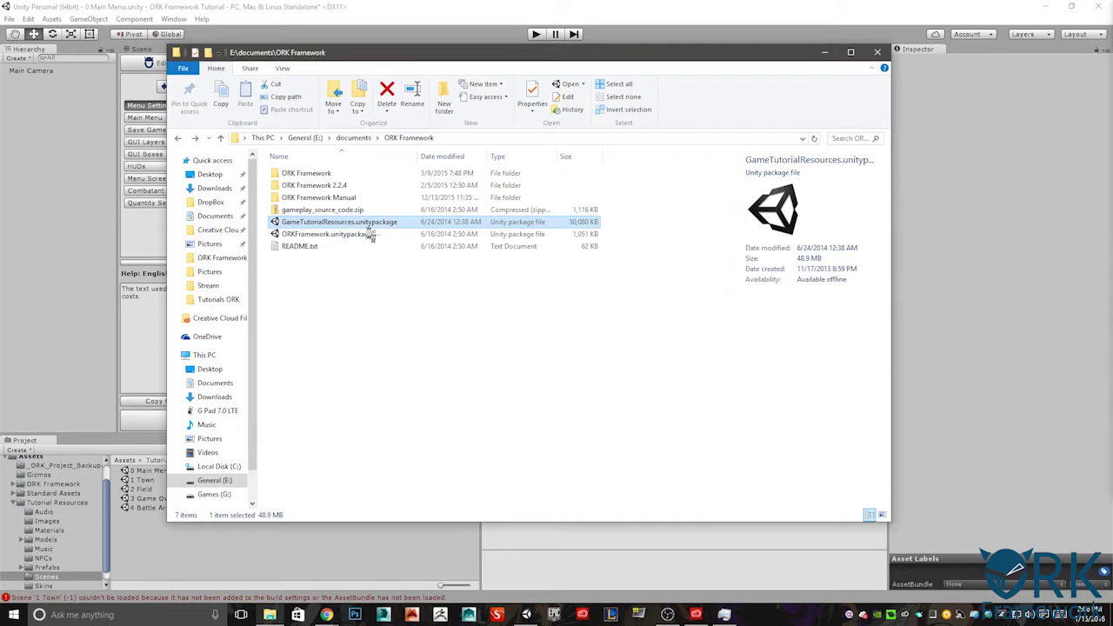
pyautogui.doubleClick(327, 233)
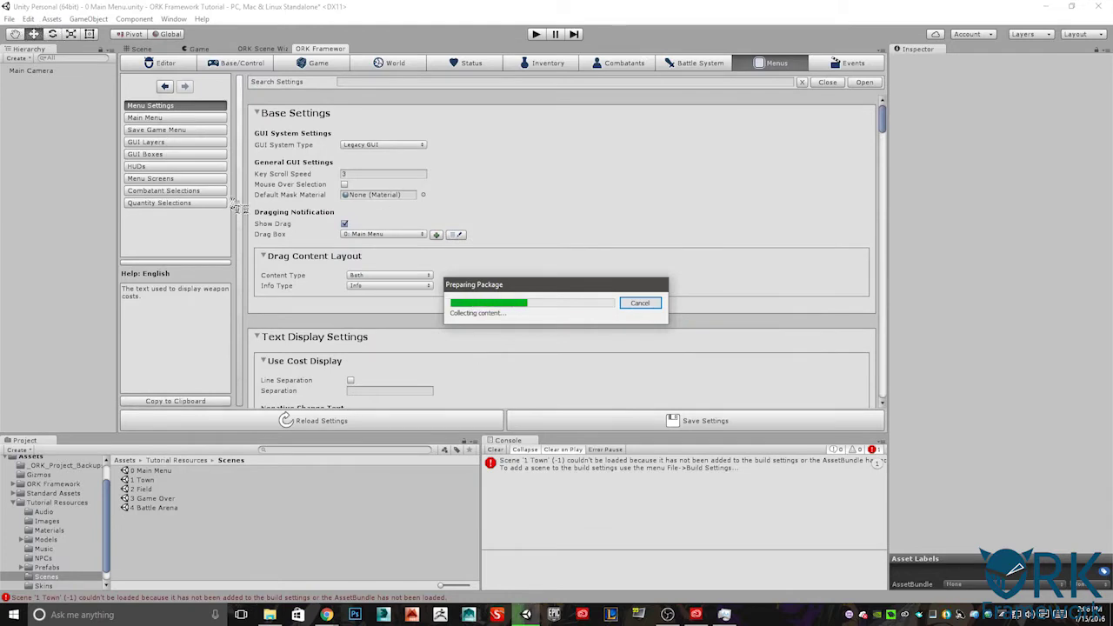
# Import every asset in the package list, then collapse the Tutorial Resources folder.
pyautogui.scroll(-10, 130, 179)
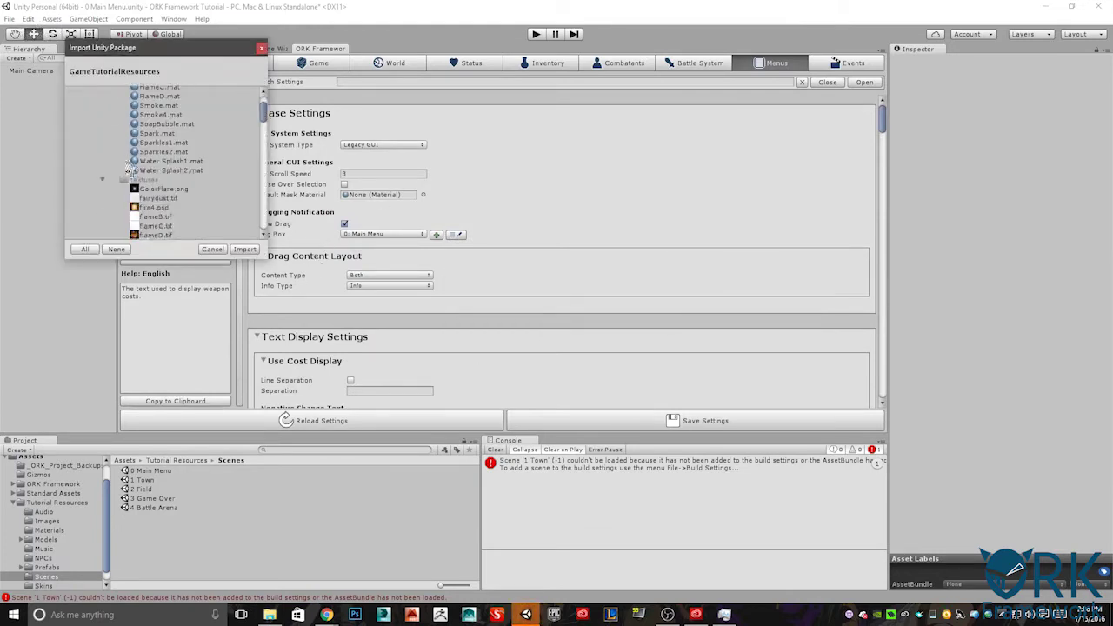
pyautogui.scroll(-10, 134, 187)
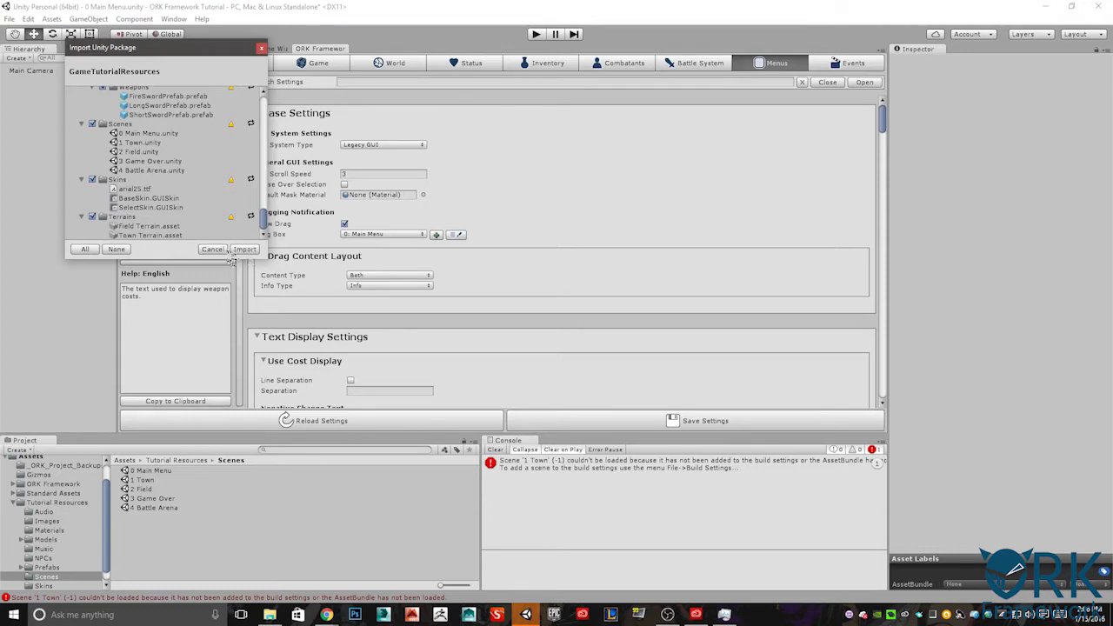
pyautogui.click(217, 249)
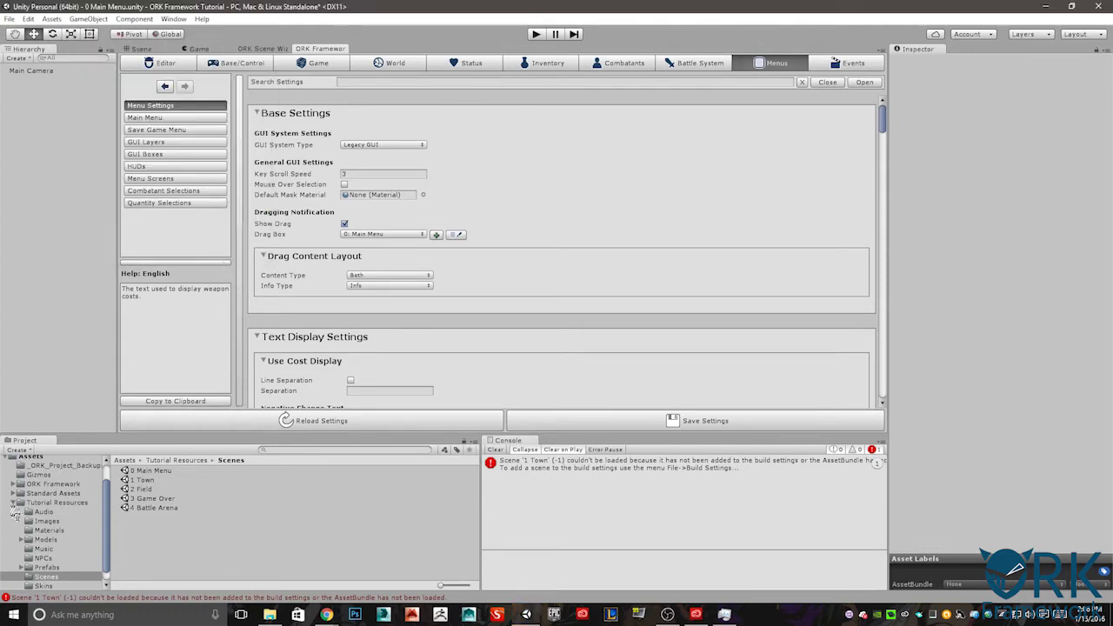
pyautogui.click(13, 502)
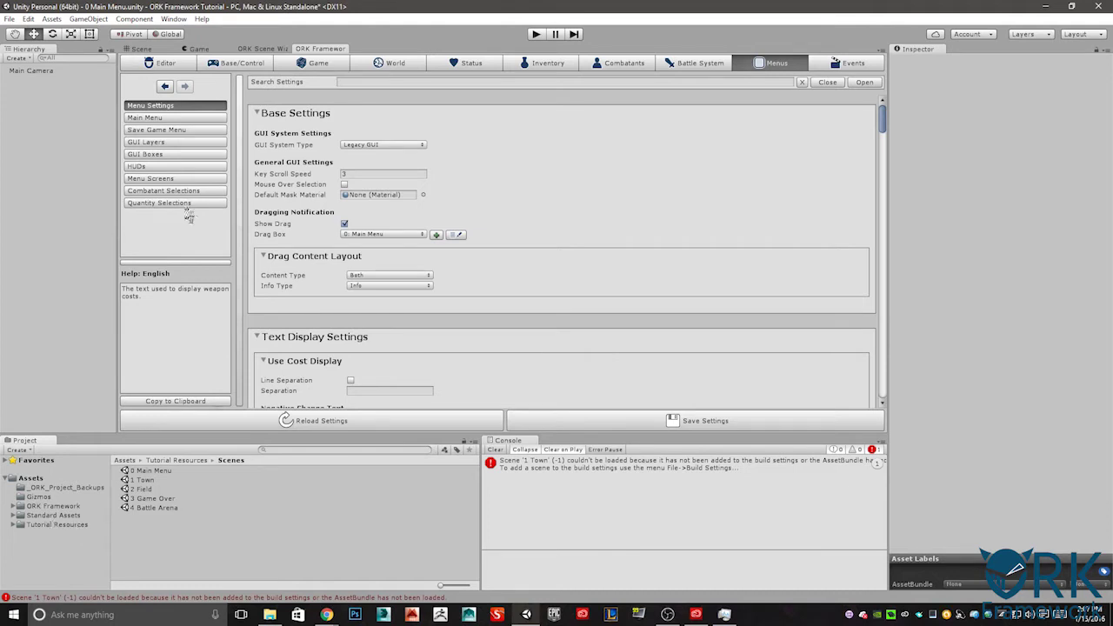
# Open Build Settings, add the open scene, then delete the 0 Main Menu entry again.
pyautogui.click(9, 19)
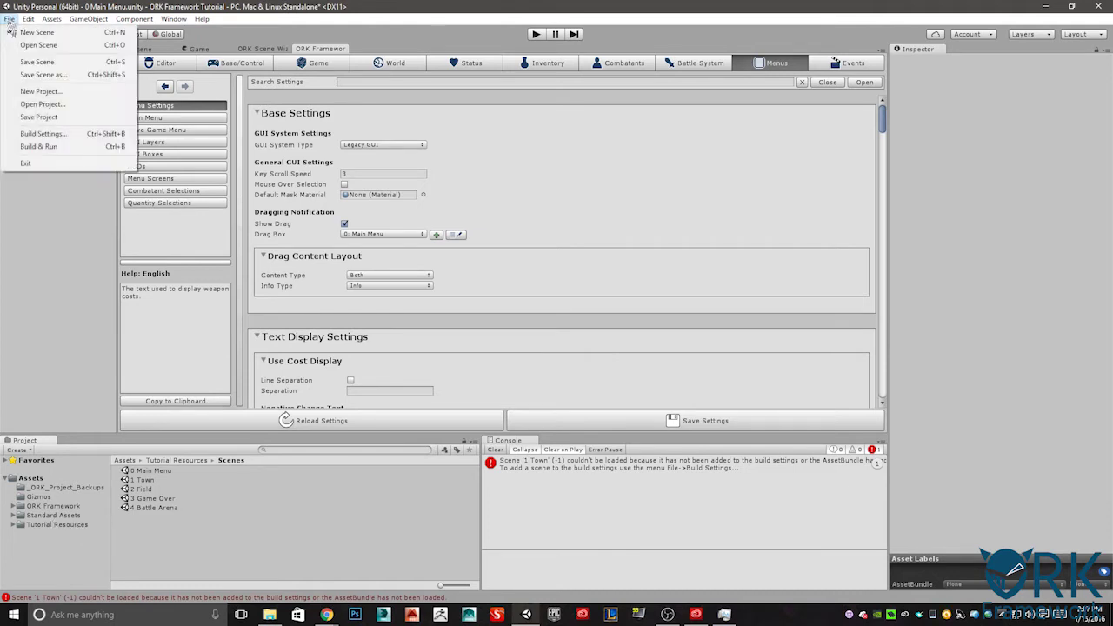
pyautogui.click(82, 135)
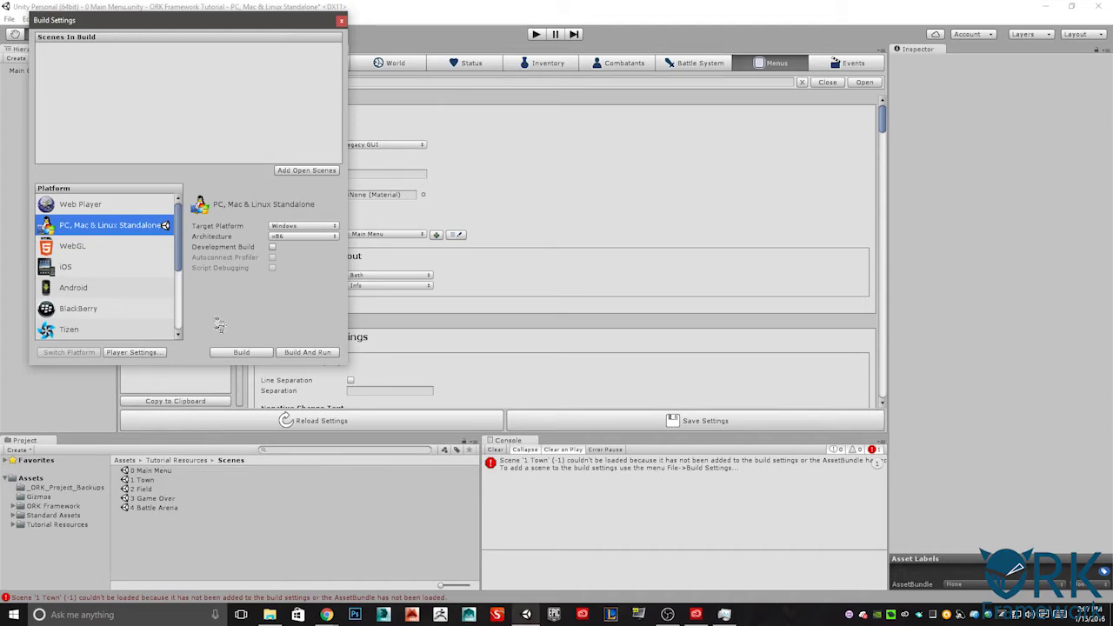
pyautogui.click(304, 171)
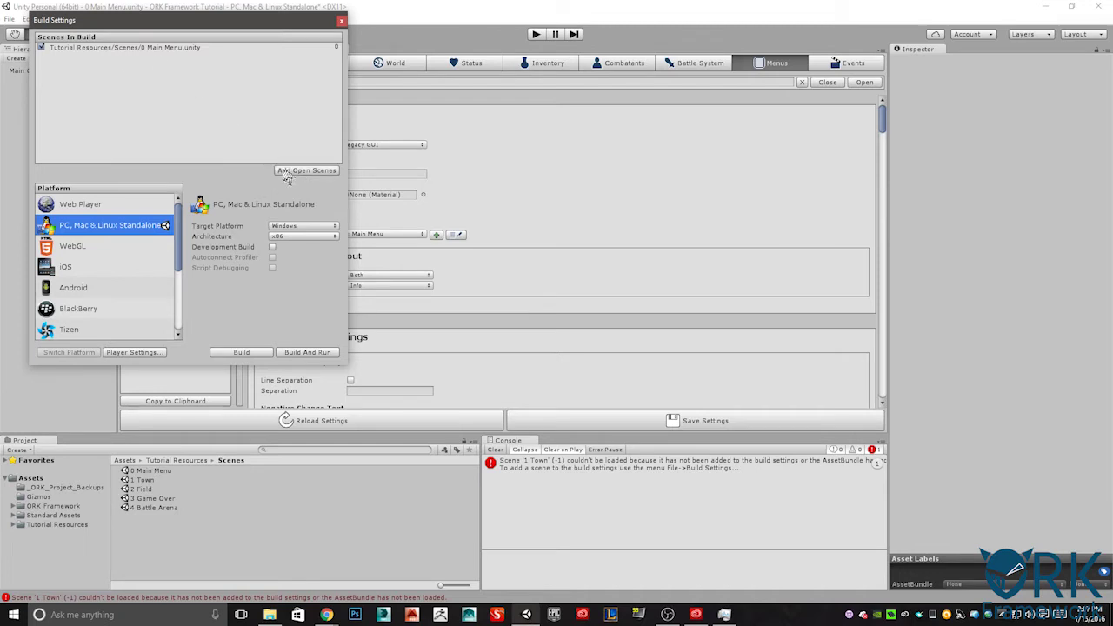
pyautogui.click(113, 49)
pyautogui.press('Delete')
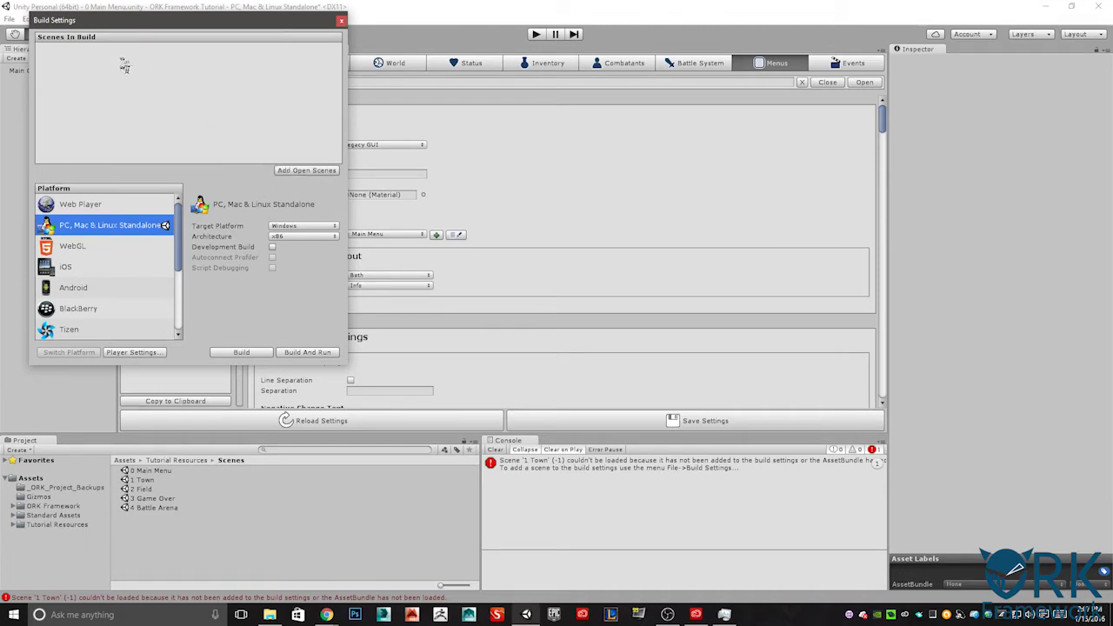
# Drag scenes 0 Main Menu through 4 Battle Arena into Scenes In Build and close the window.
pyautogui.click(158, 471)
pyautogui.moveTo(159, 474); pyautogui.dragTo(168, 516)
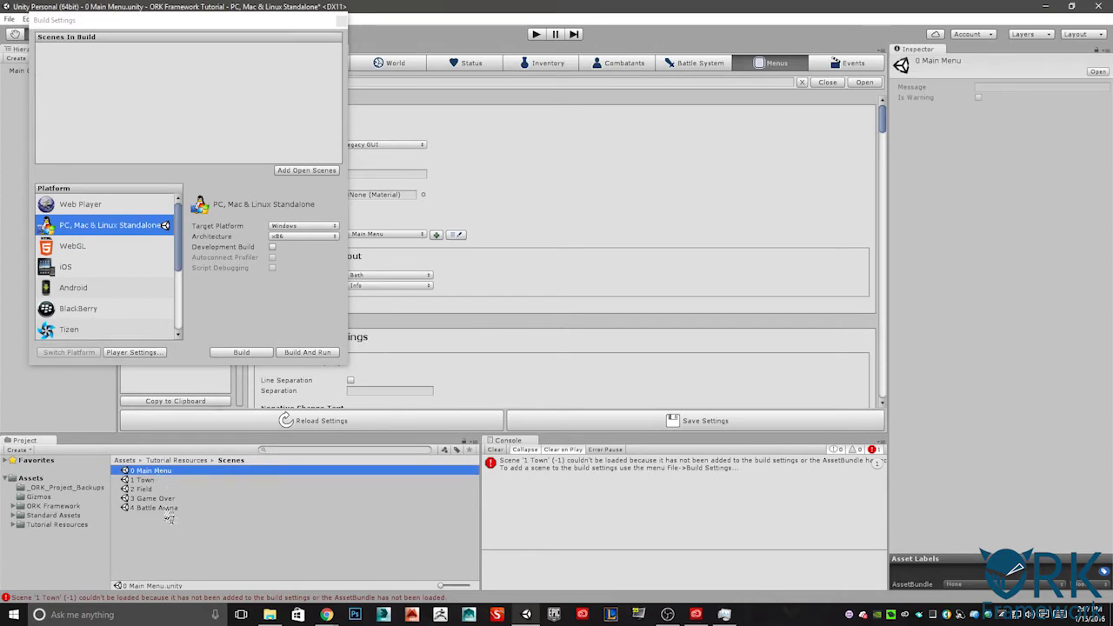
pyautogui.keyDown('shift'); pyautogui.click(167, 510); pyautogui.keyUp('shift')
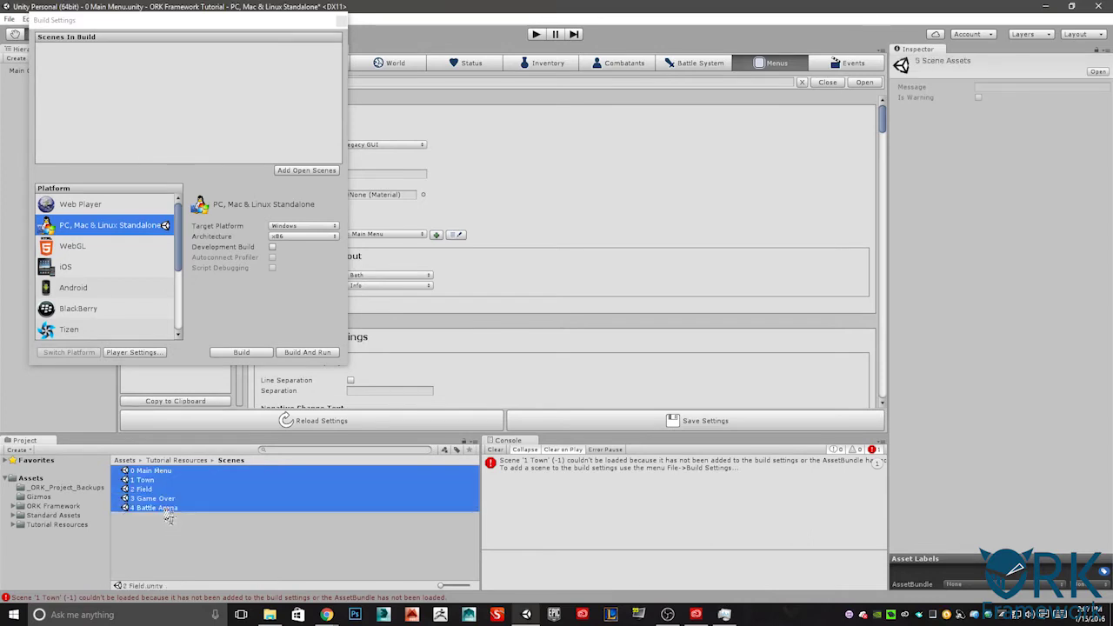
pyautogui.moveTo(180, 519); pyautogui.dragTo(153, 137)
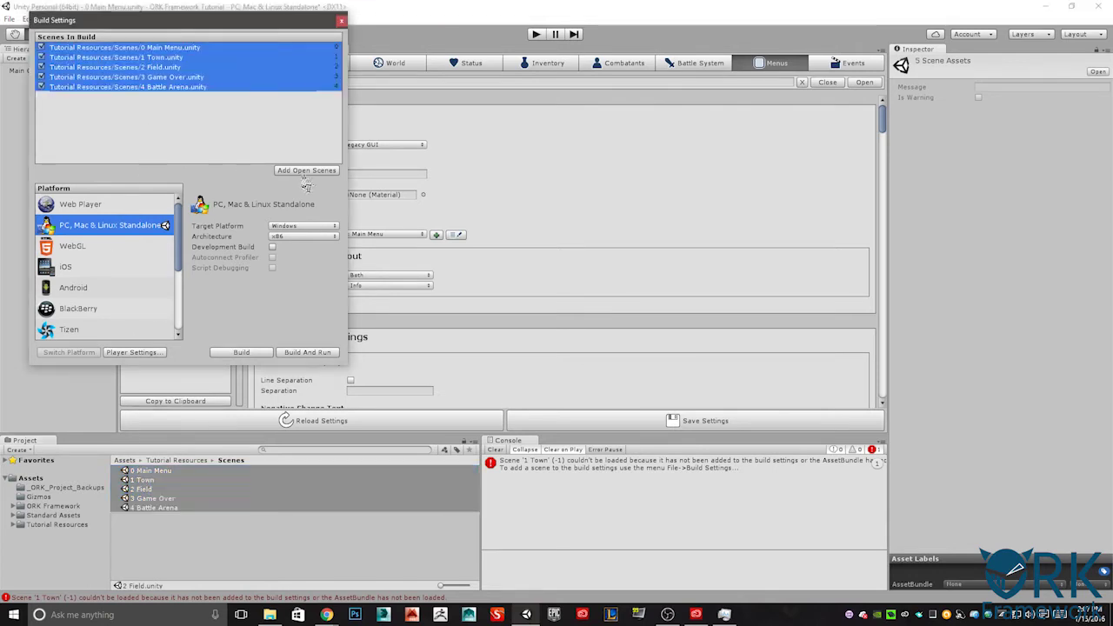
pyautogui.click(341, 21)
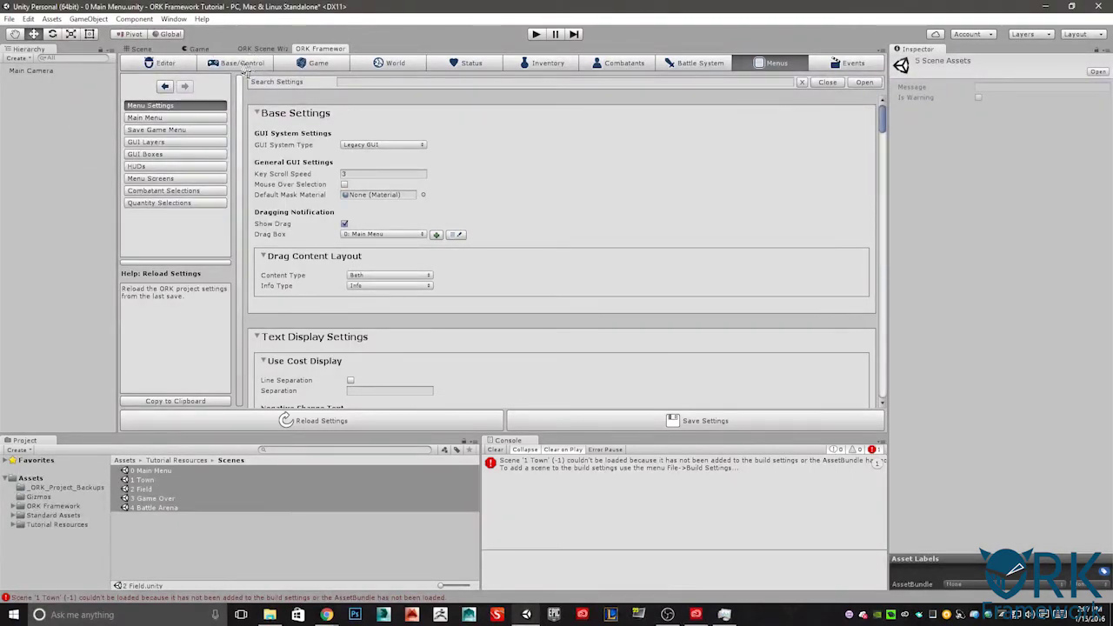
# Switch between the ORK Scene Wizard and ORK Framework tabs, ending on the Scene Wizard.
pyautogui.click(263, 49)
pyautogui.click(319, 49)
pyautogui.click(263, 49)
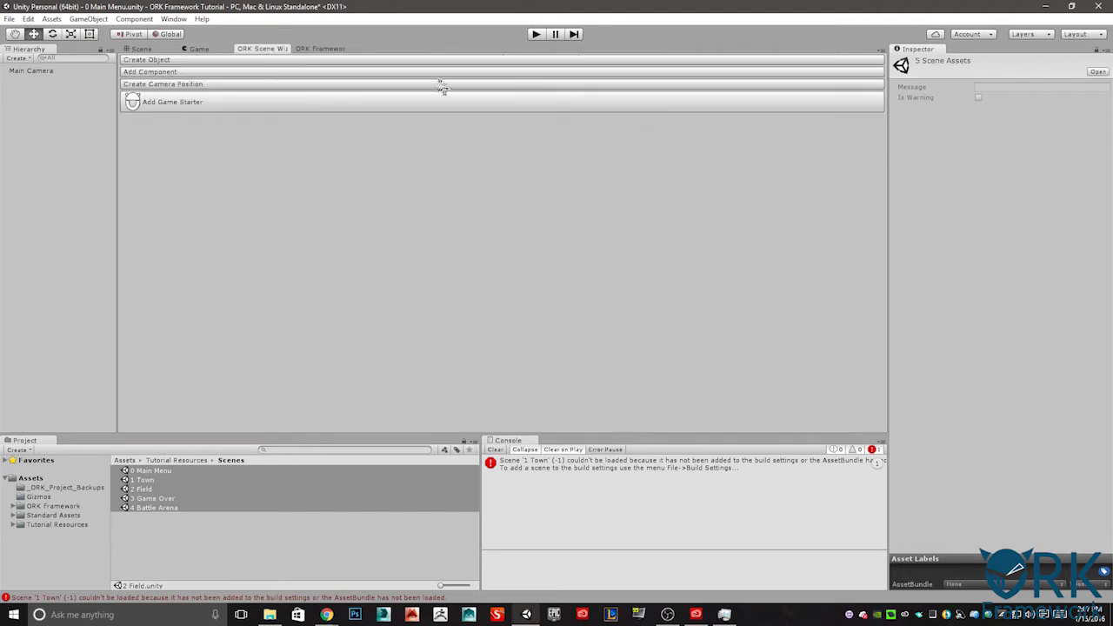
pyautogui.click(880, 54)
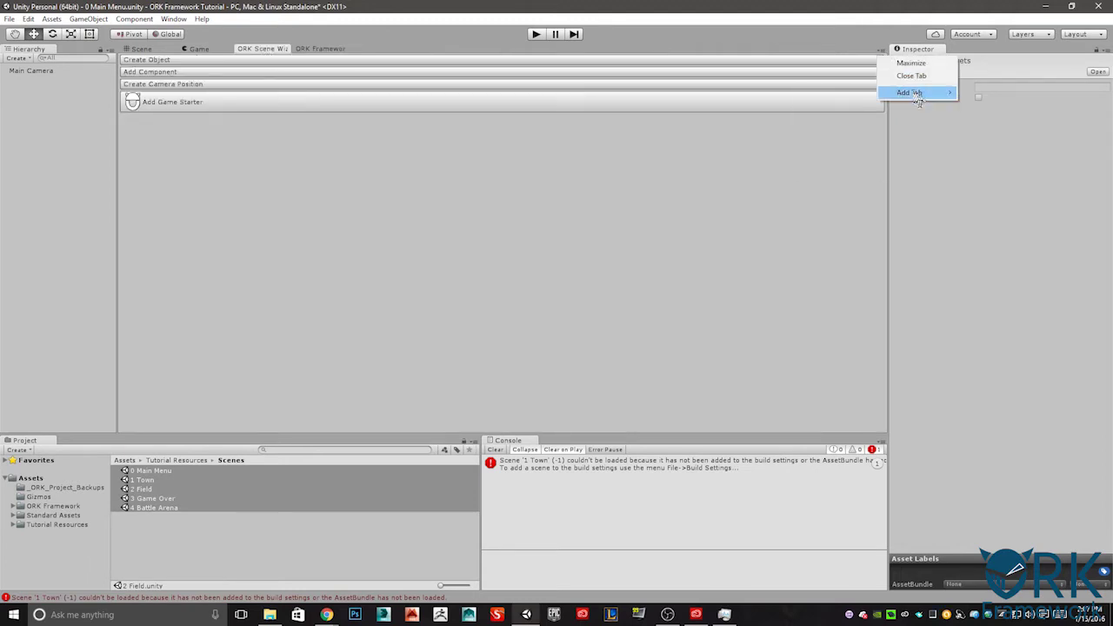
pyautogui.moveTo(917, 95)
pyautogui.click(694, 37)
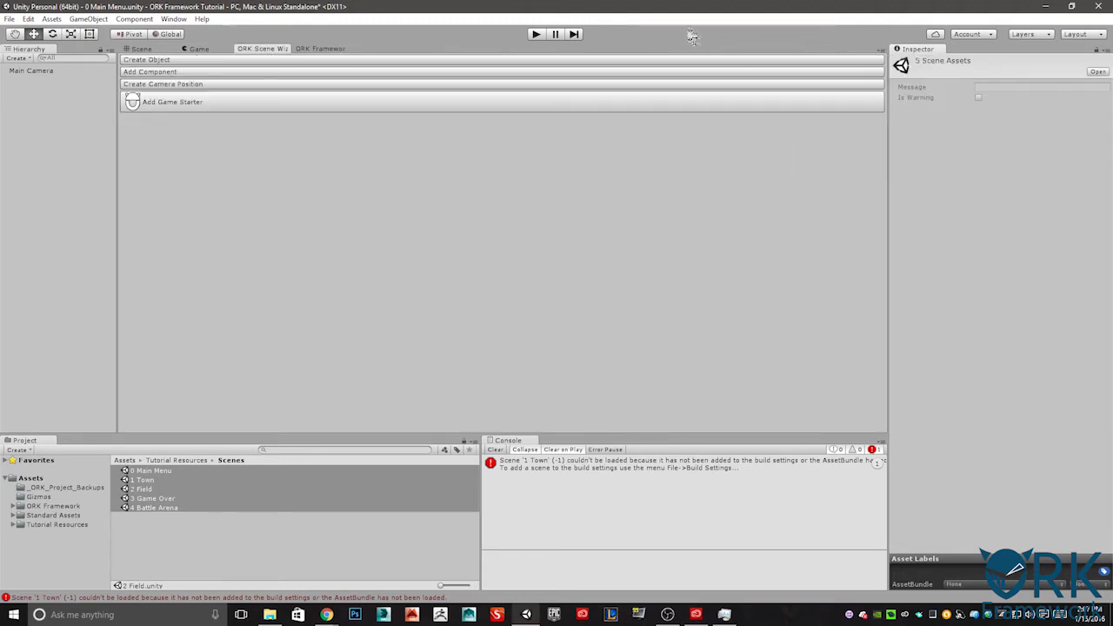
# Browse the Window menu without choosing anything, then select the 0 Main Menu scene asset.
pyautogui.click(174, 19)
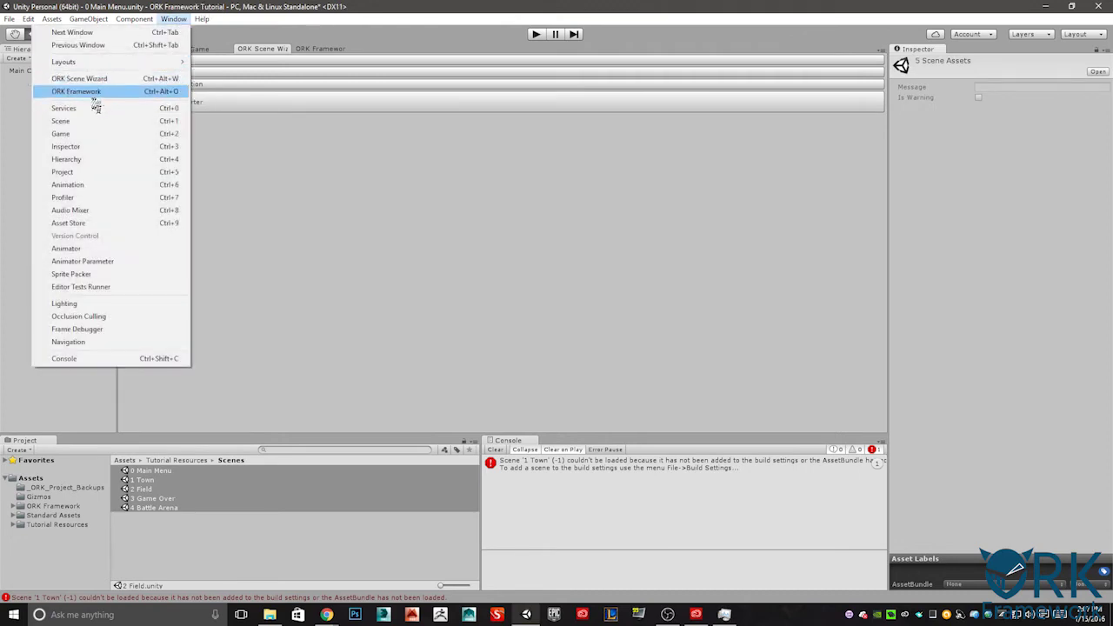
pyautogui.click(172, 27)
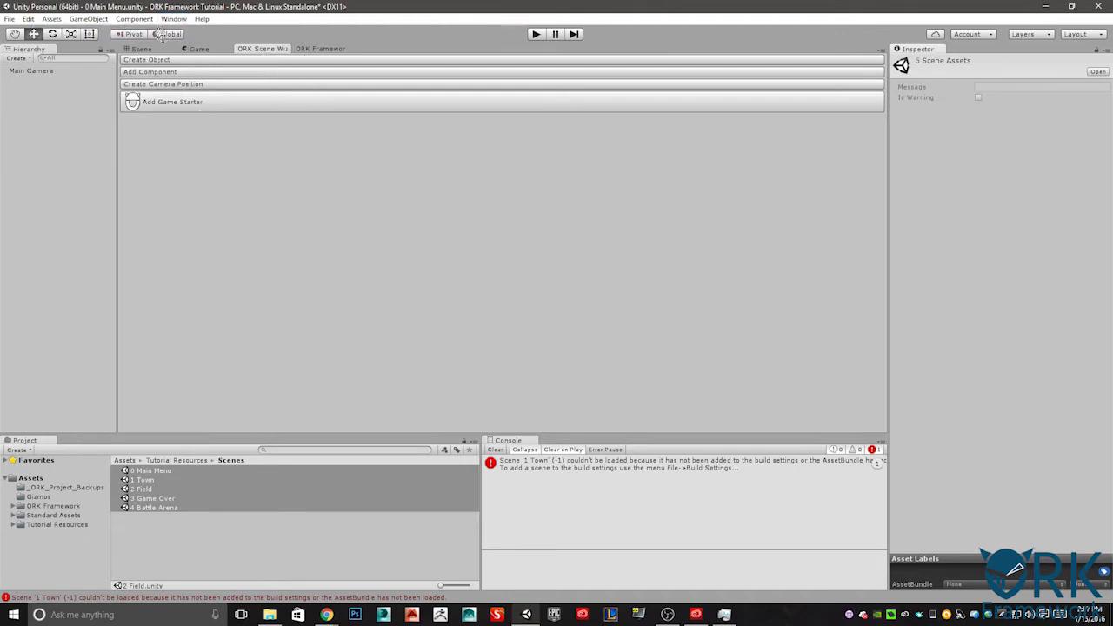
pyautogui.click(170, 500)
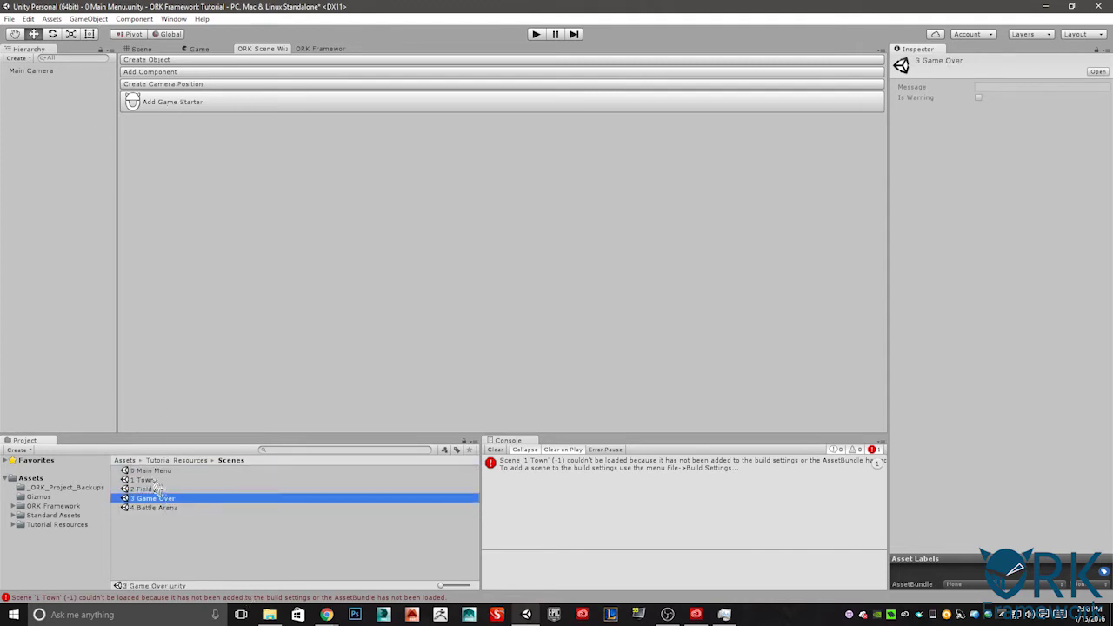
pyautogui.click(152, 470)
# Create an ORK Game Starter via the Scene Wizard and tick its Call Main Menu option.
pyautogui.click(141, 49)
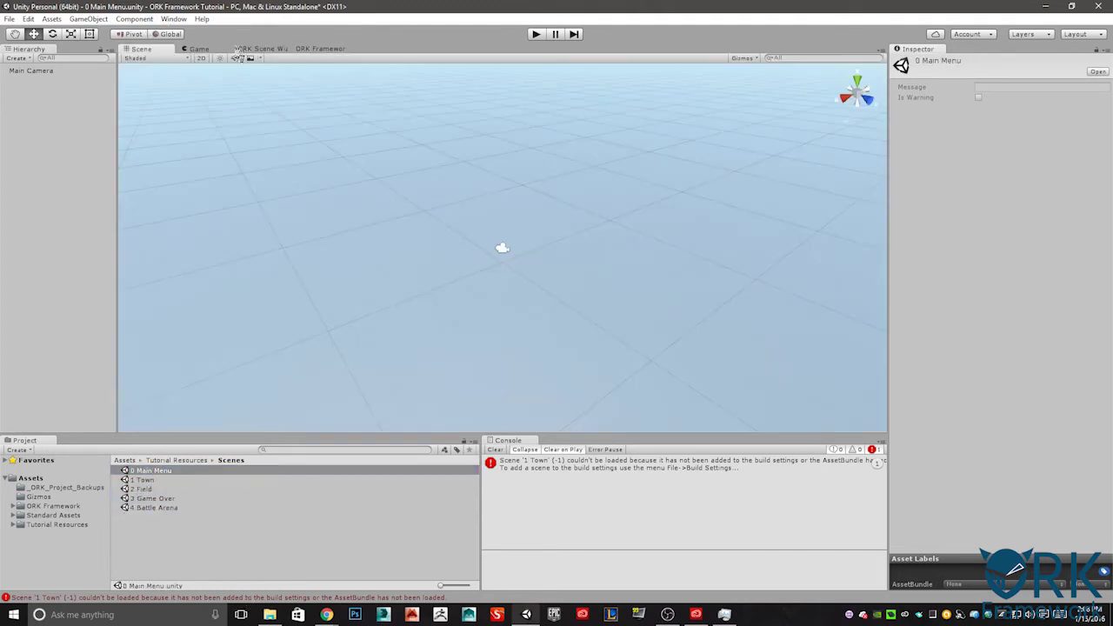
pyautogui.click(246, 50)
pyautogui.click(203, 108)
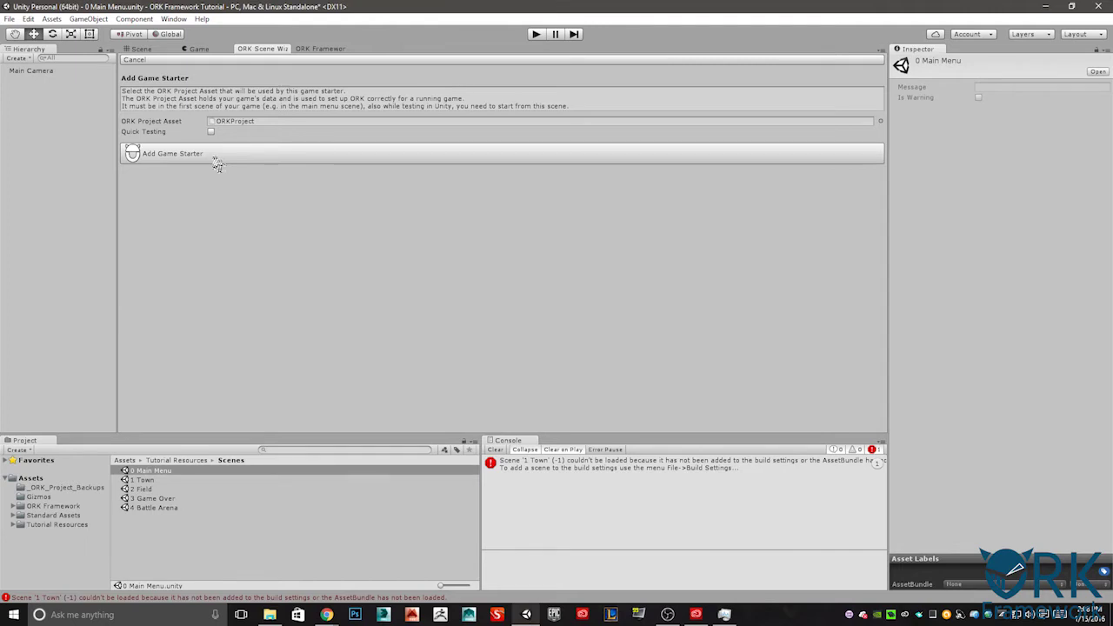
pyautogui.click(169, 155)
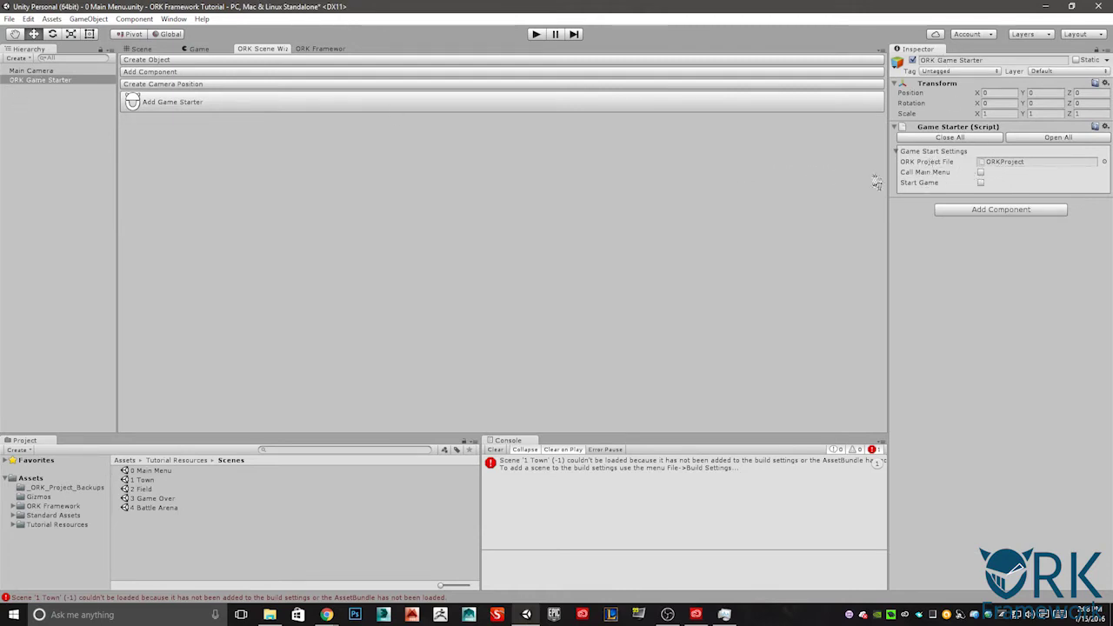
pyautogui.click(981, 173)
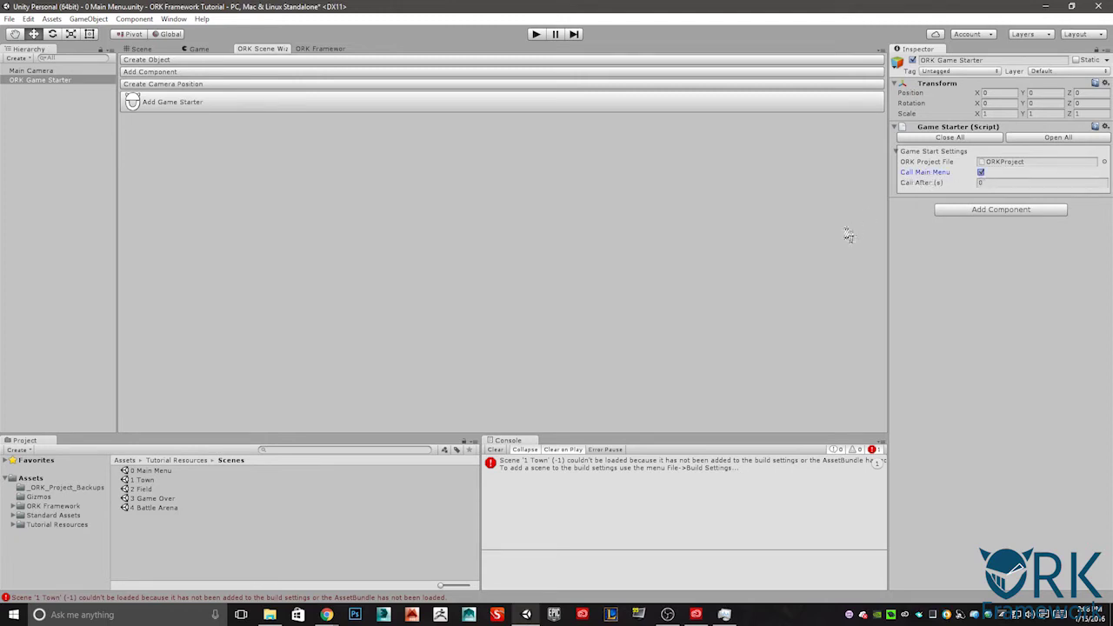
pyautogui.click(320, 50)
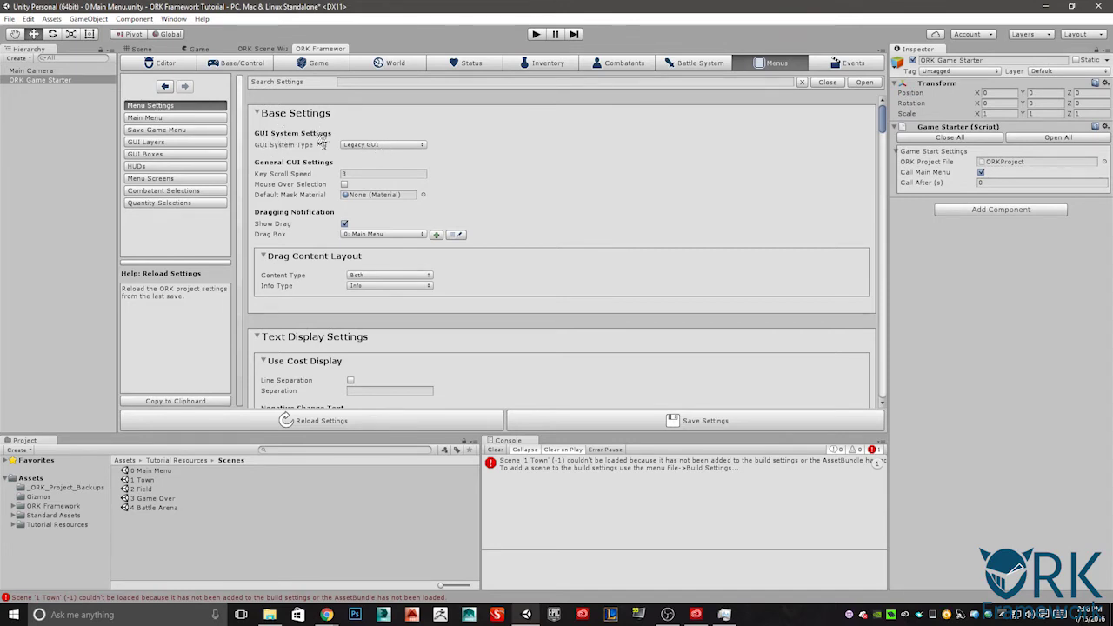
# Keep Legacy GUI as the GUI system and scroll down to the default GUI box skins.
pyautogui.click(400, 145)
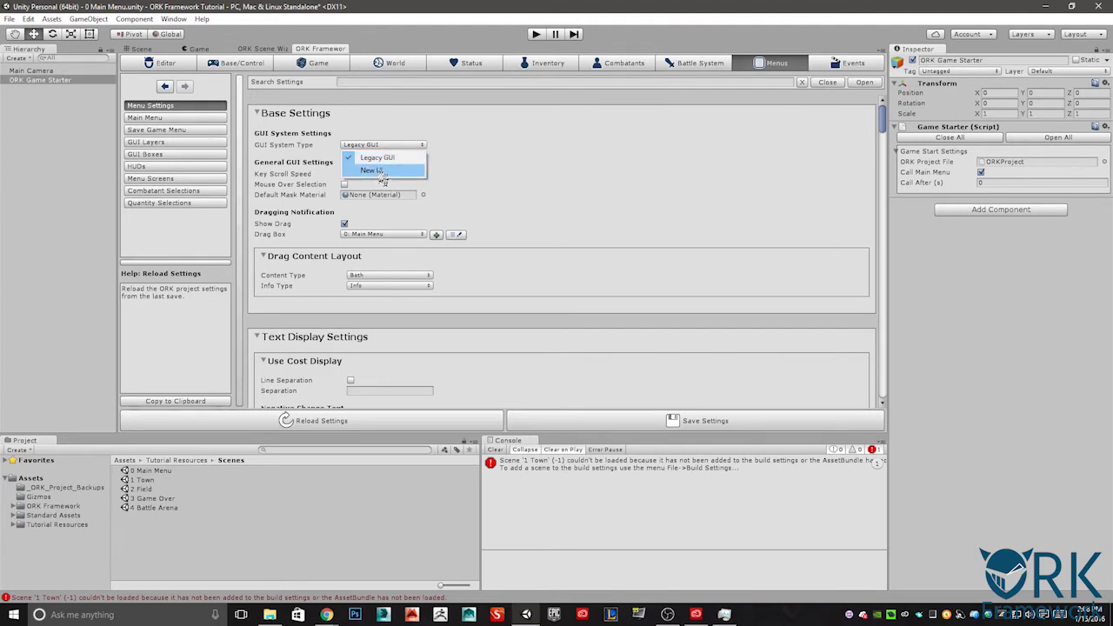
pyautogui.click(445, 146)
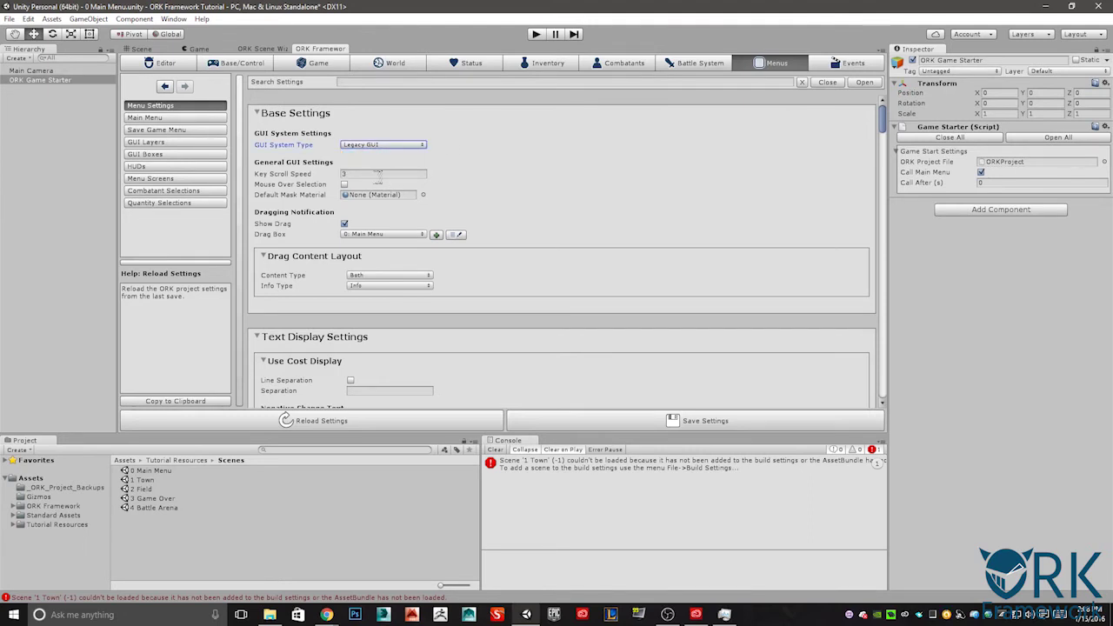
pyautogui.scroll(-10, 500, 193)
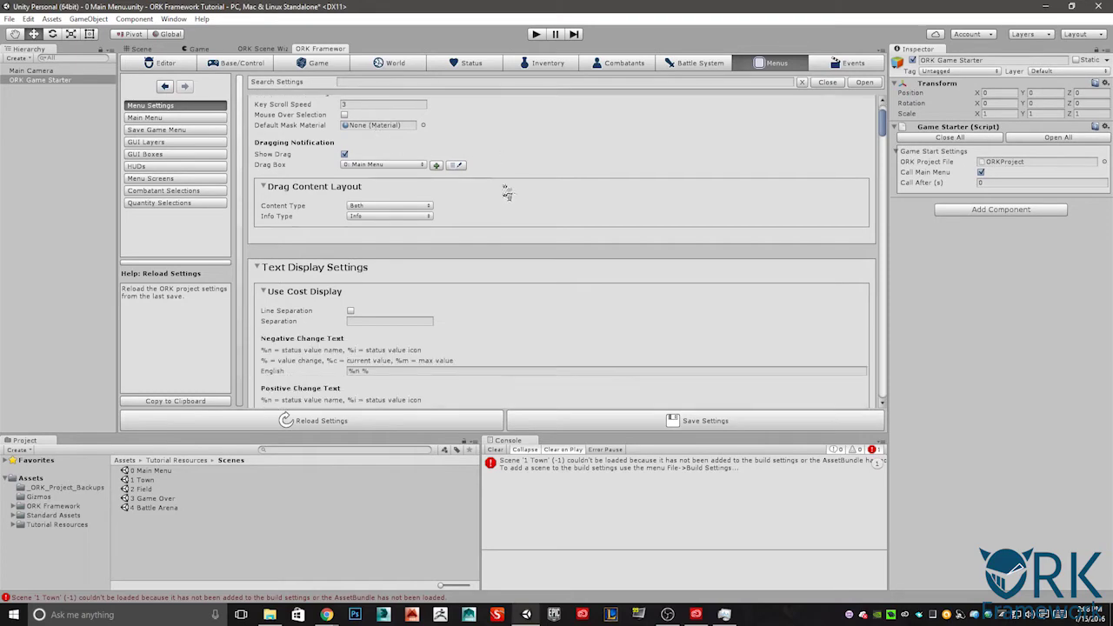
pyautogui.scroll(-10, 500, 193)
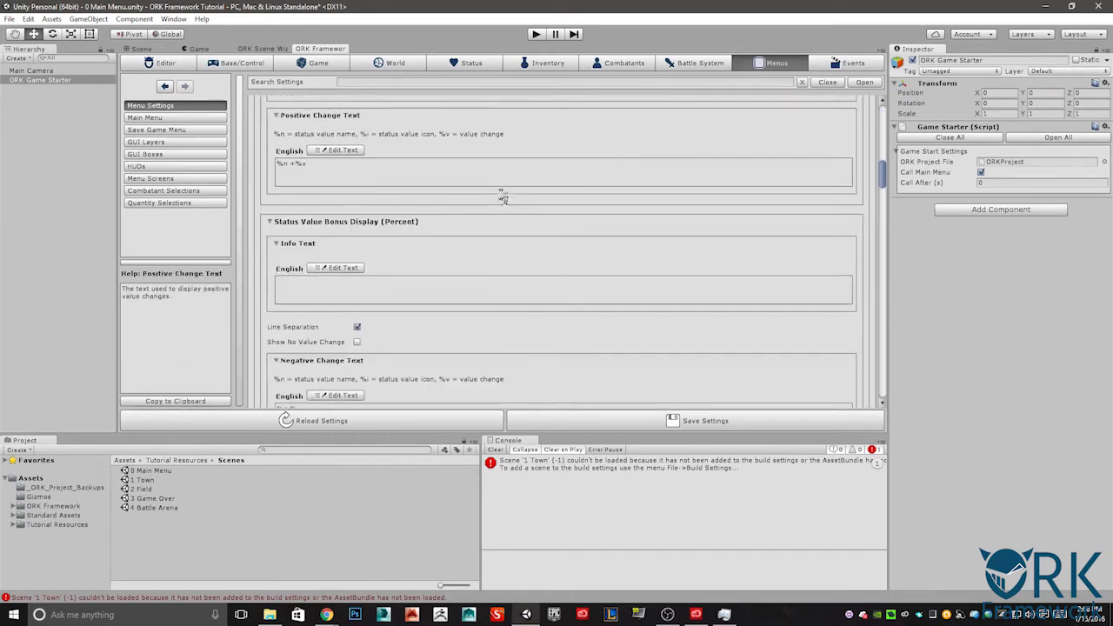
pyautogui.scroll(-10, 504, 187)
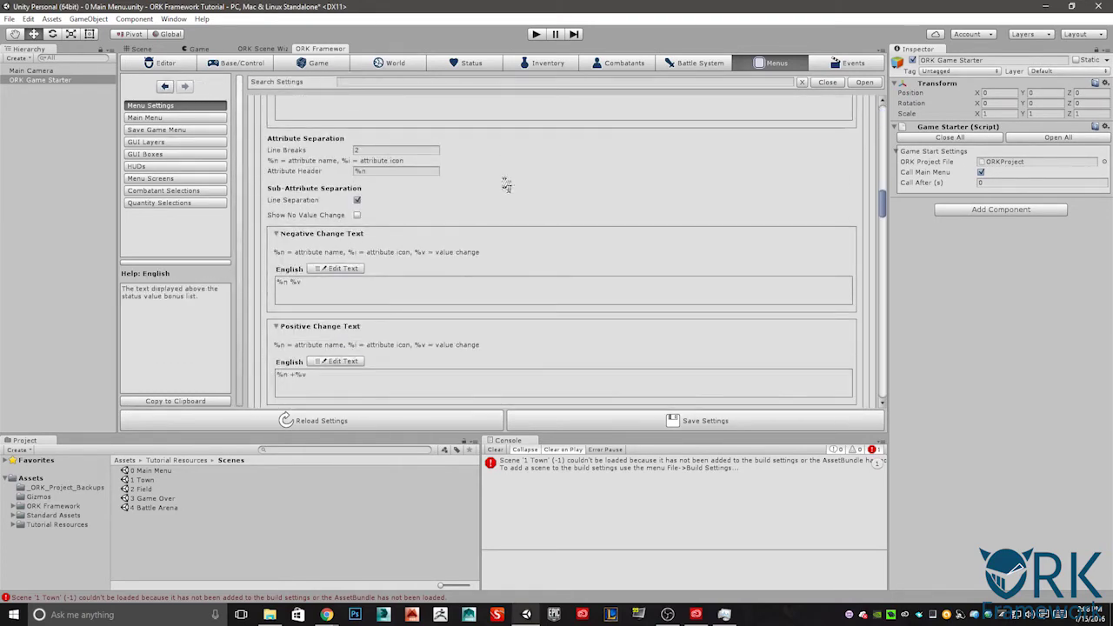
pyautogui.scroll(-10, 507, 184)
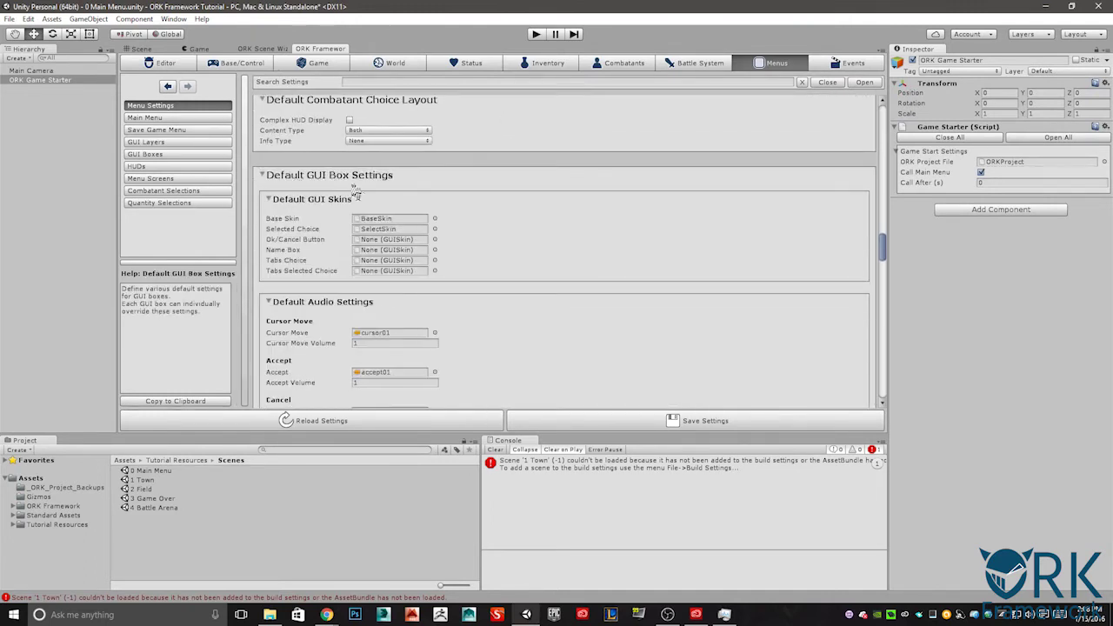
# Open the Tutorial Resources Skins folder and check the Base Skin picker, leaving BaseSkin selected.
pyautogui.click(42, 525)
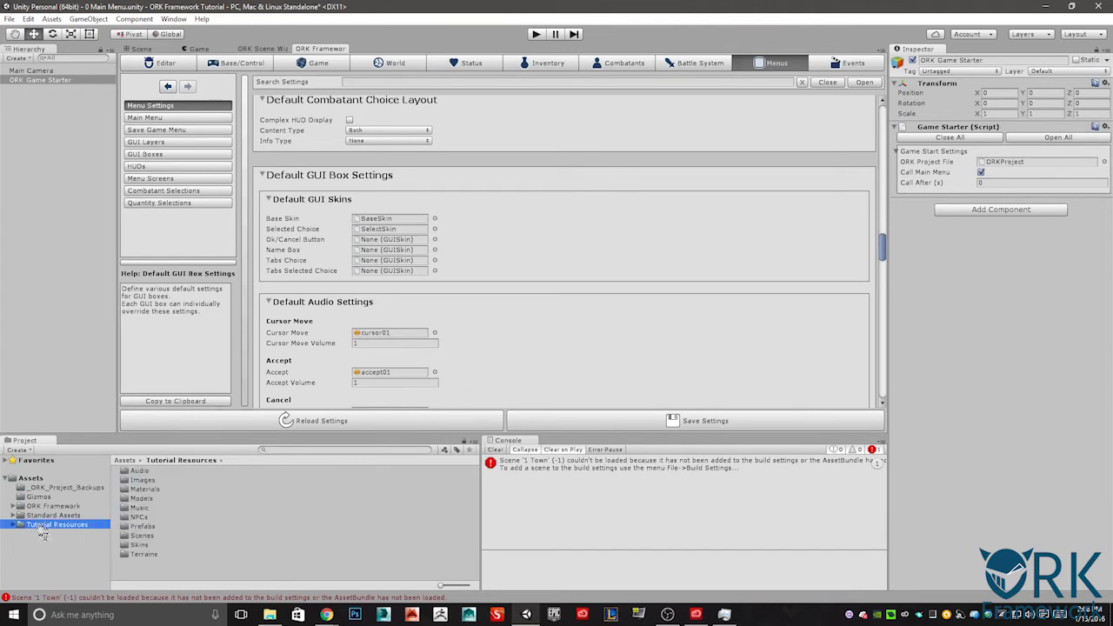
pyautogui.doubleClick(135, 544)
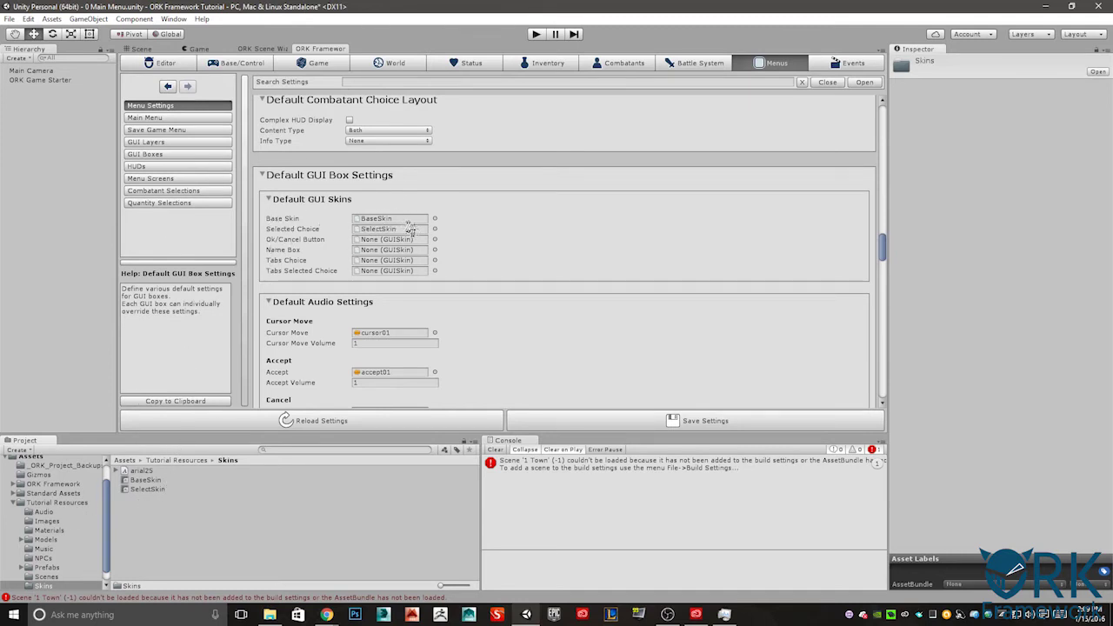
pyautogui.moveTo(393, 230)
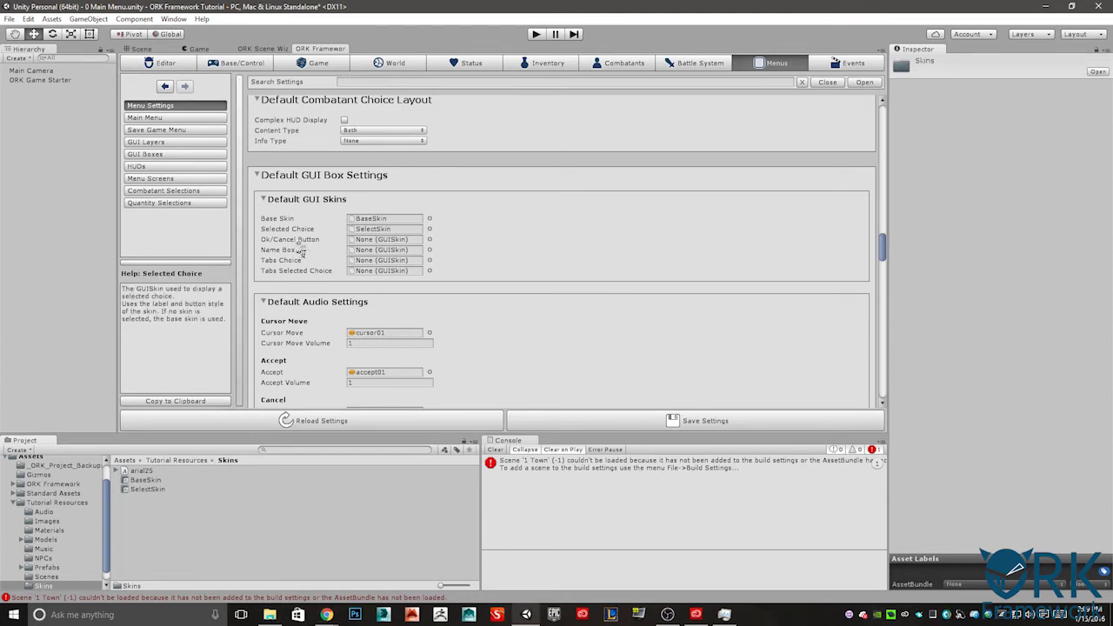
pyautogui.click(429, 219)
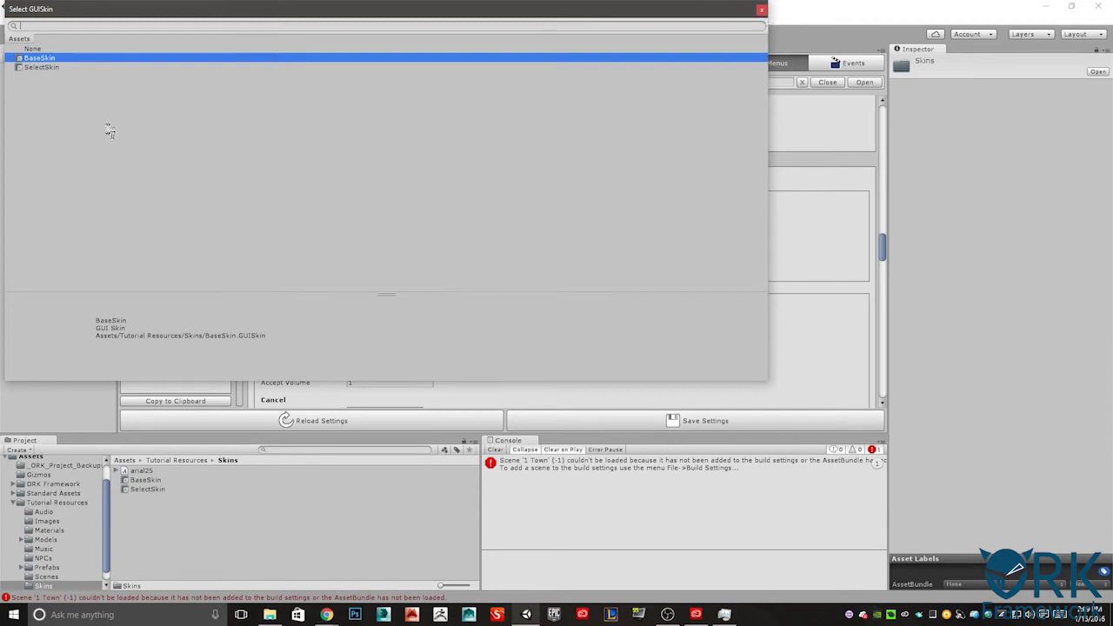
pyautogui.click(762, 11)
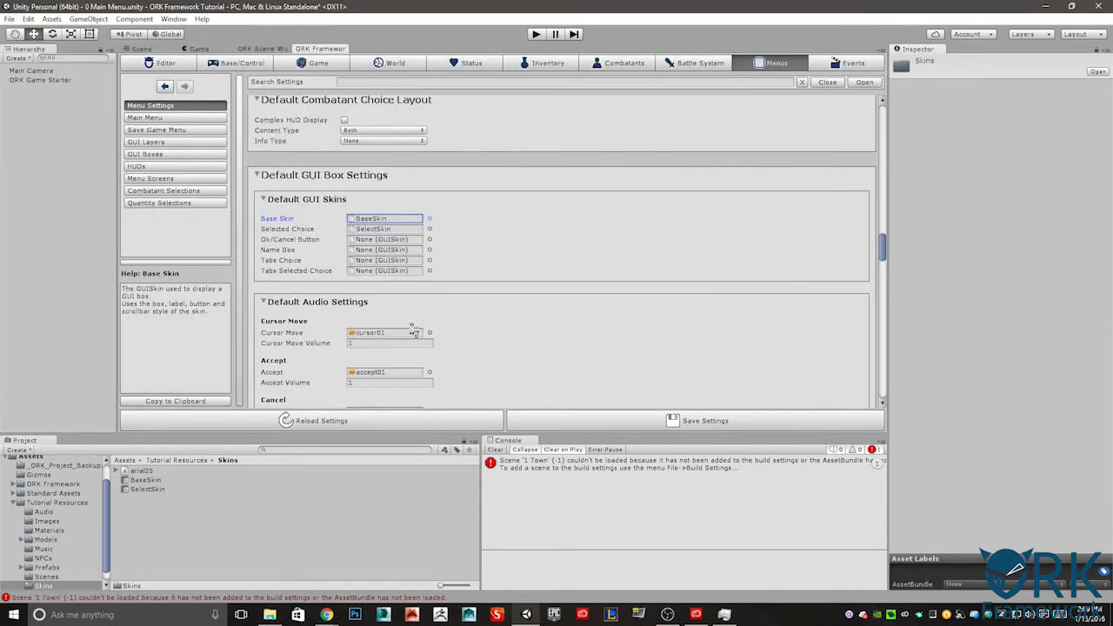
pyautogui.scroll(-4, 478, 265)
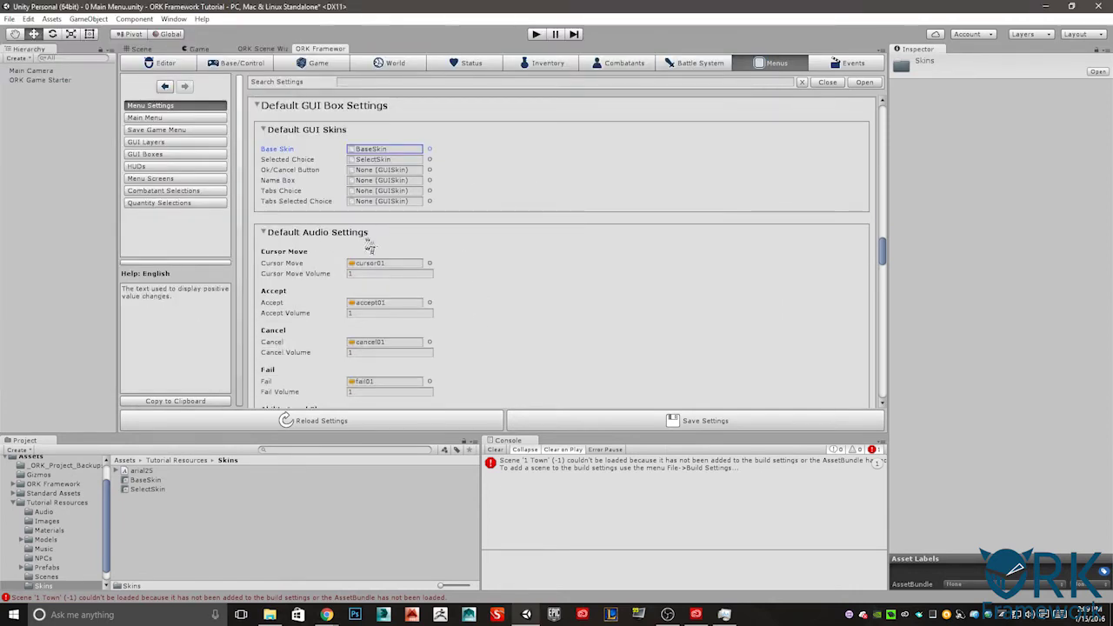
# List the Tutorial Resources Audio clips and check the Cursor Move sound picker, keeping cursor01.
pyautogui.scroll(-8, 548, 256)
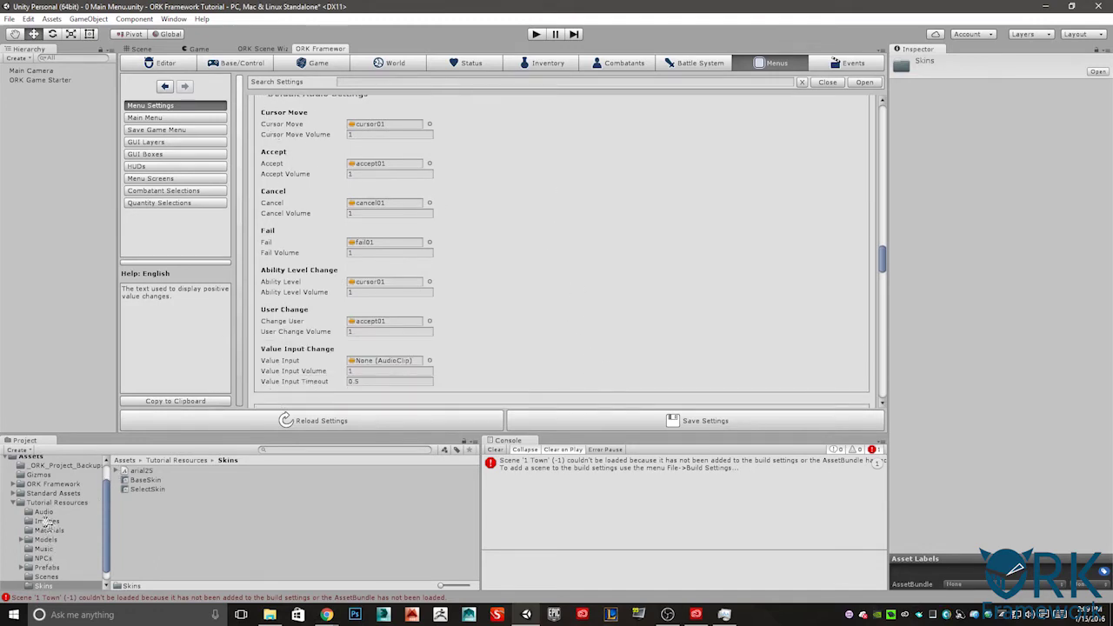
pyautogui.click(57, 503)
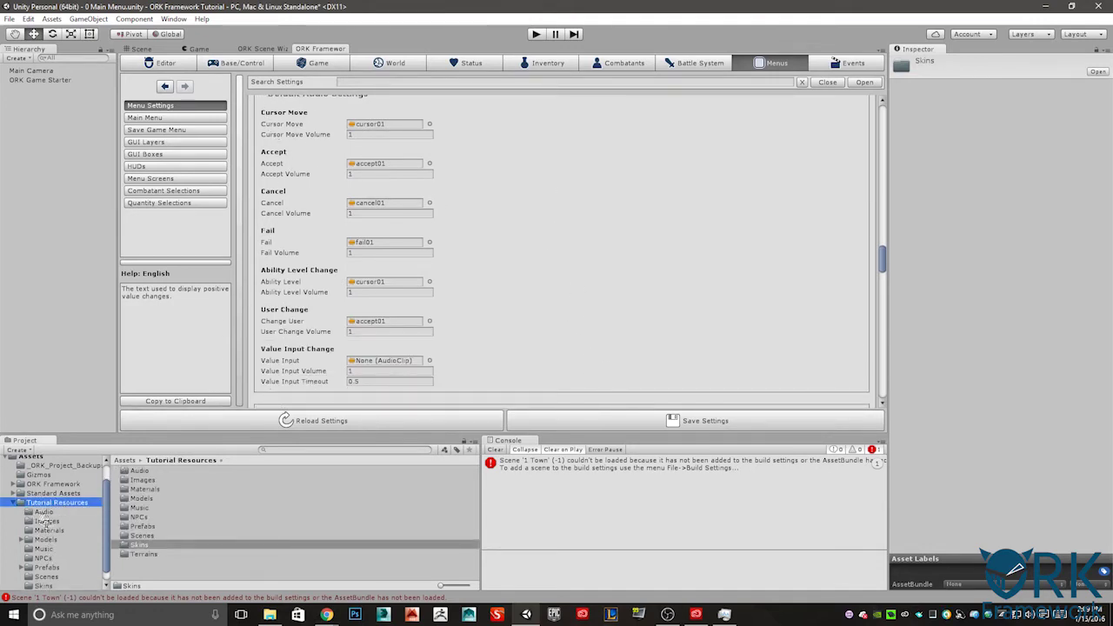
pyautogui.click(43, 512)
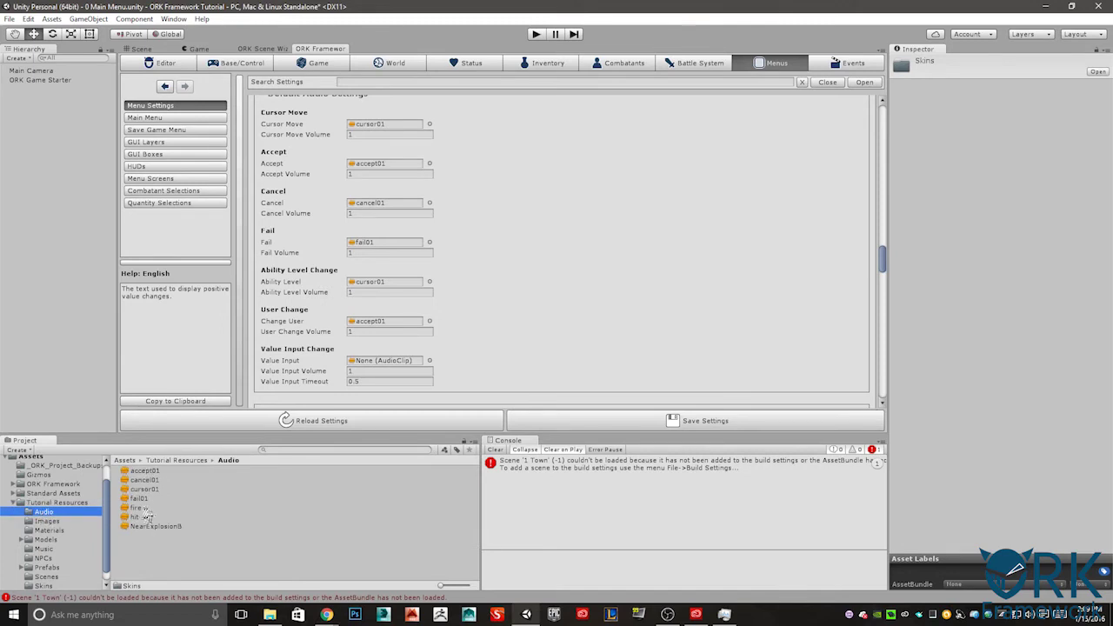
pyautogui.moveTo(144, 489); pyautogui.dragTo(437, 134)
pyautogui.click(430, 124)
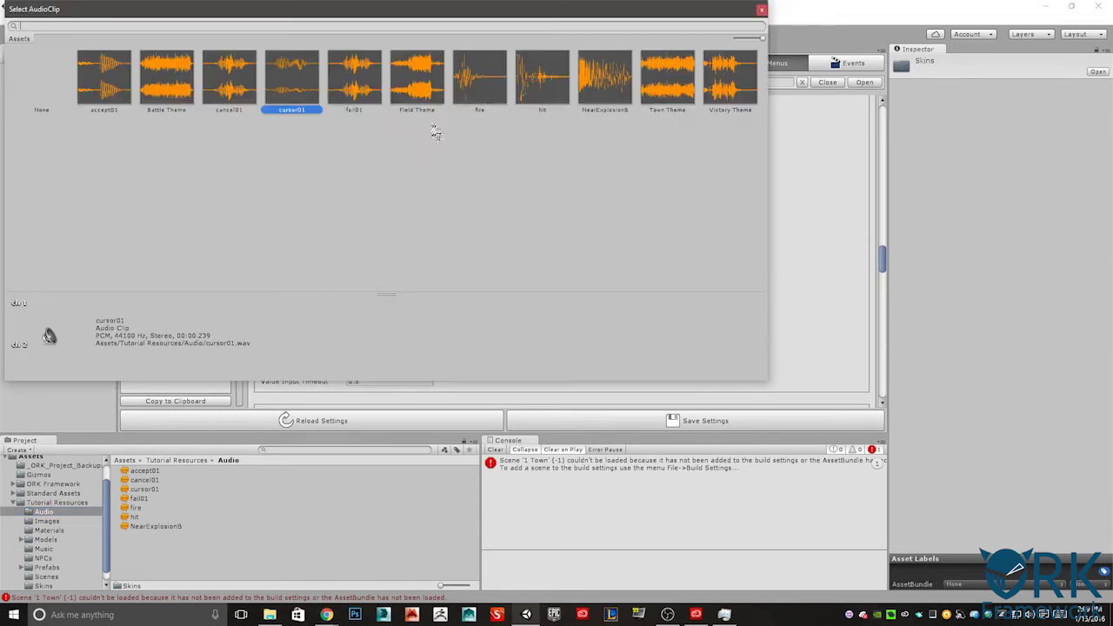
pyautogui.click(761, 12)
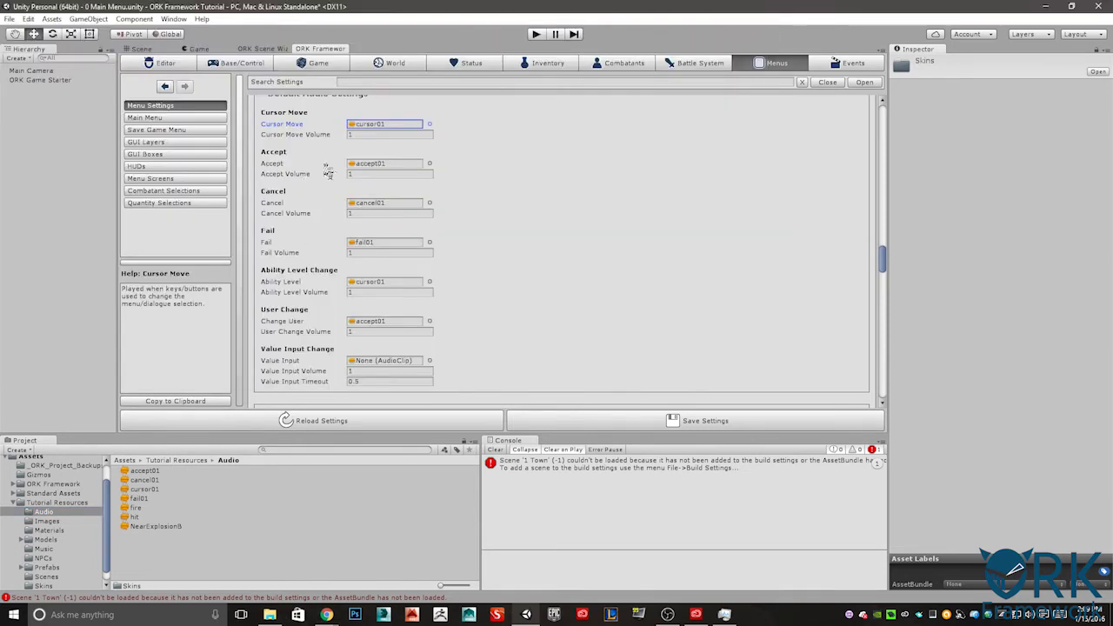
pyautogui.moveTo(328, 171)
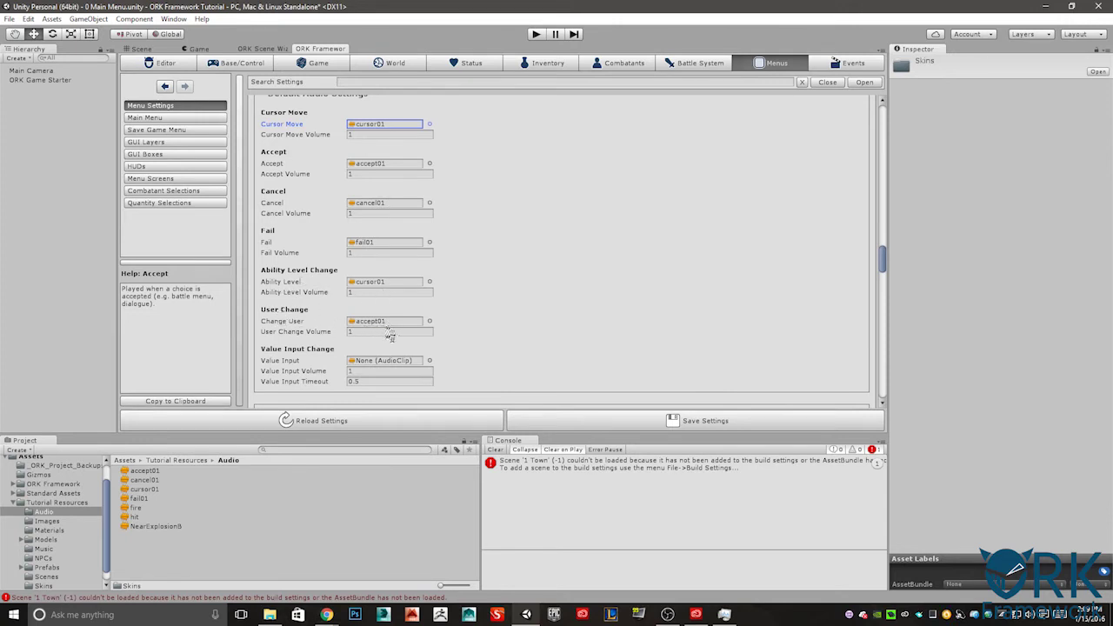
pyautogui.scroll(-2, 396, 313)
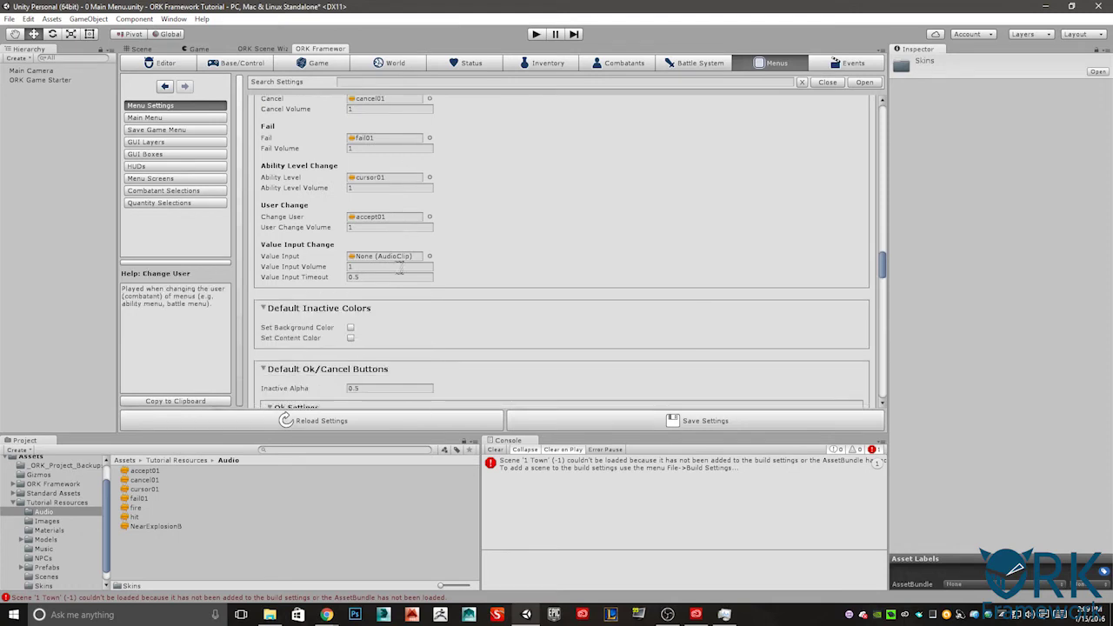
pyautogui.scroll(3, 403, 276)
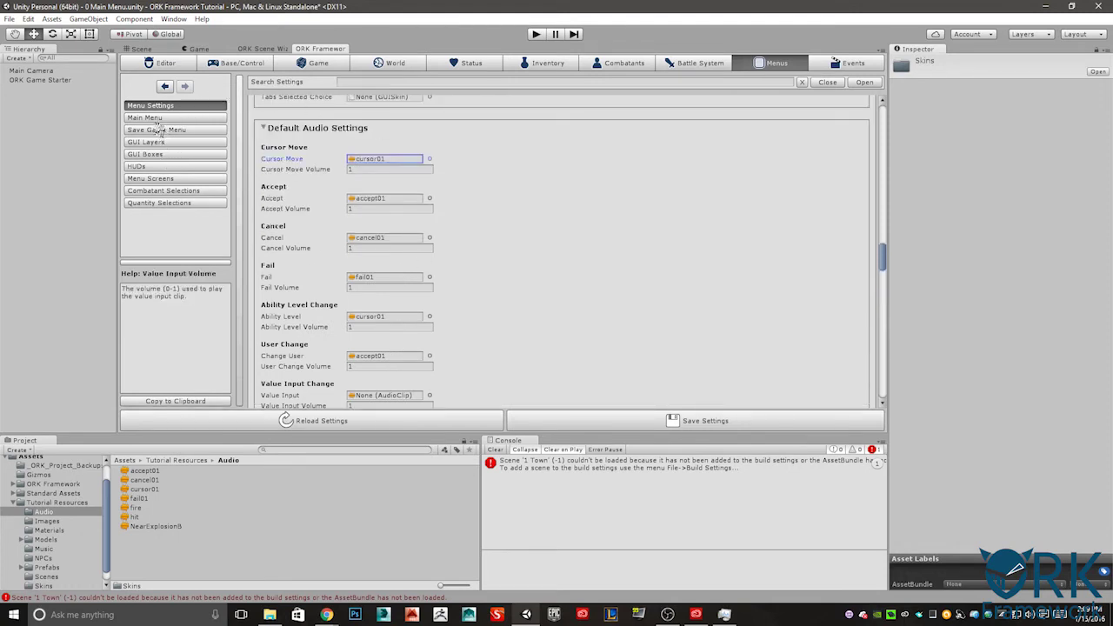
# Select the 0: Main Menu GUI box, keeping its name and automatic height adjustment.
pyautogui.click(160, 156)
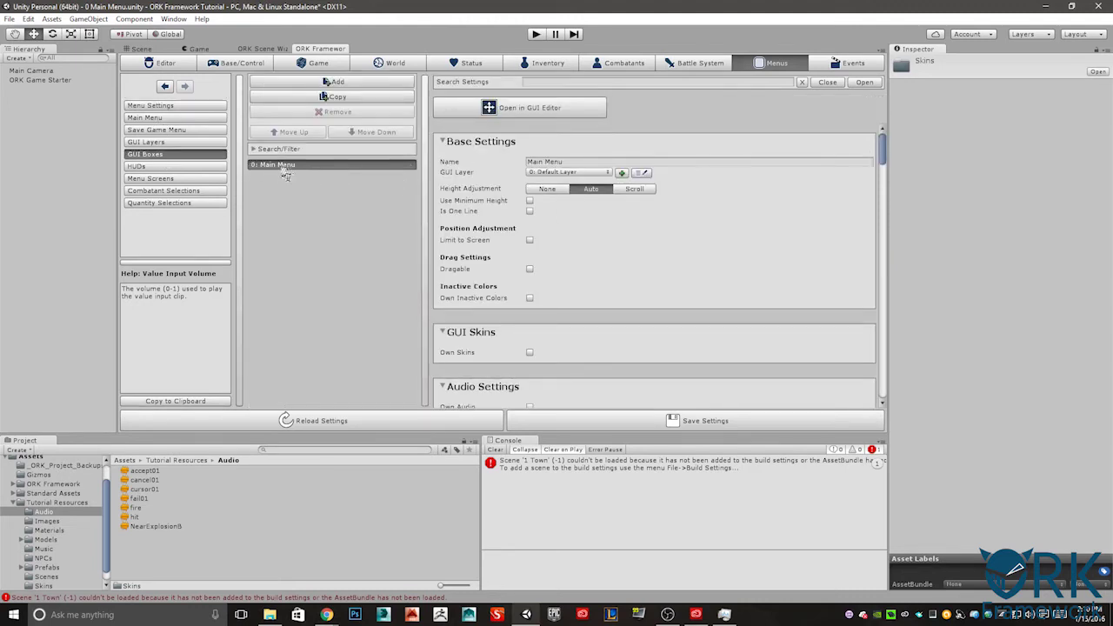
pyautogui.click(565, 162)
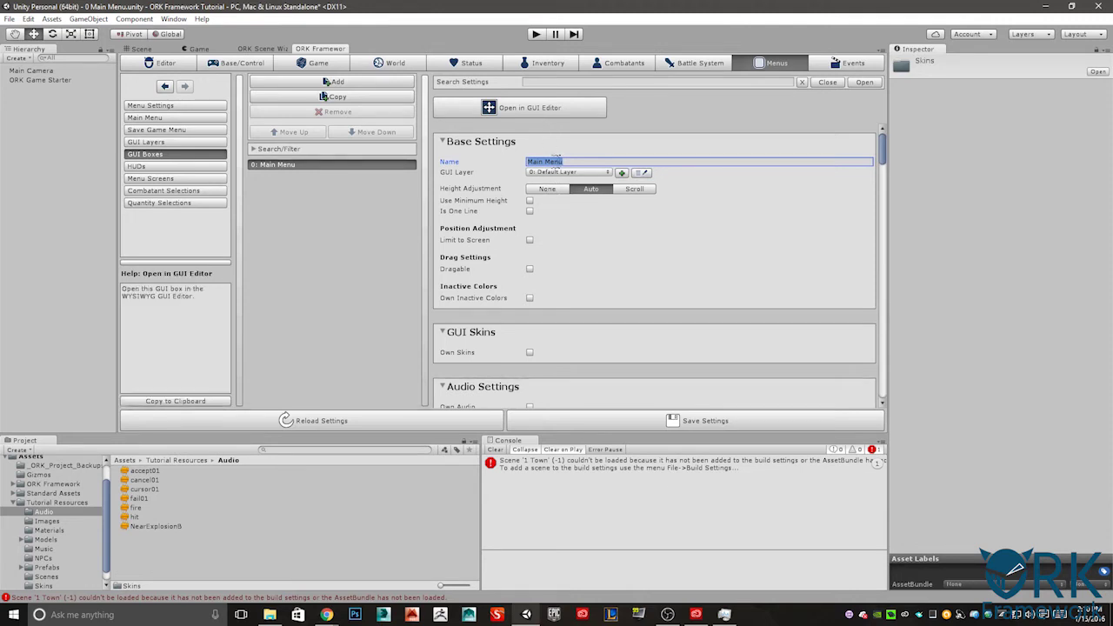
pyautogui.click(569, 161)
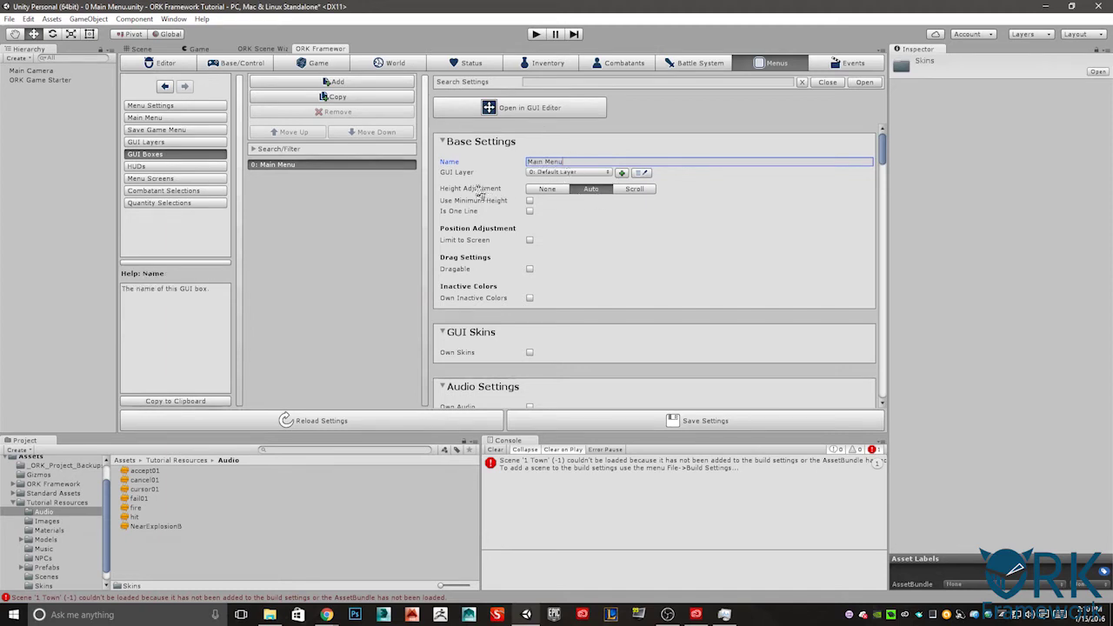
pyautogui.click(588, 189)
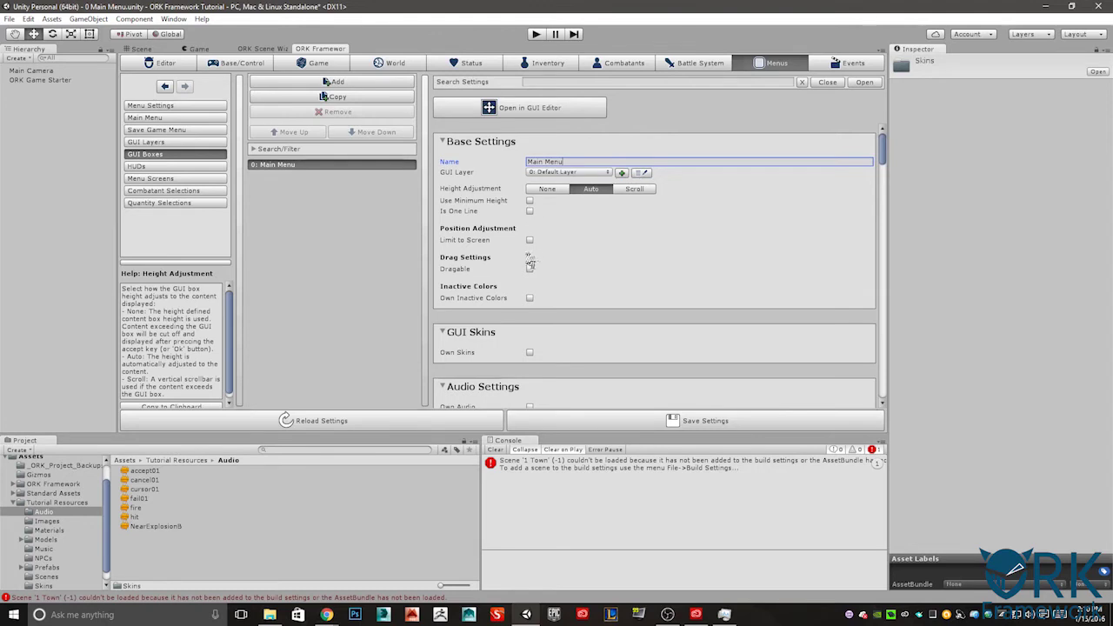
pyautogui.scroll(-10, 581, 275)
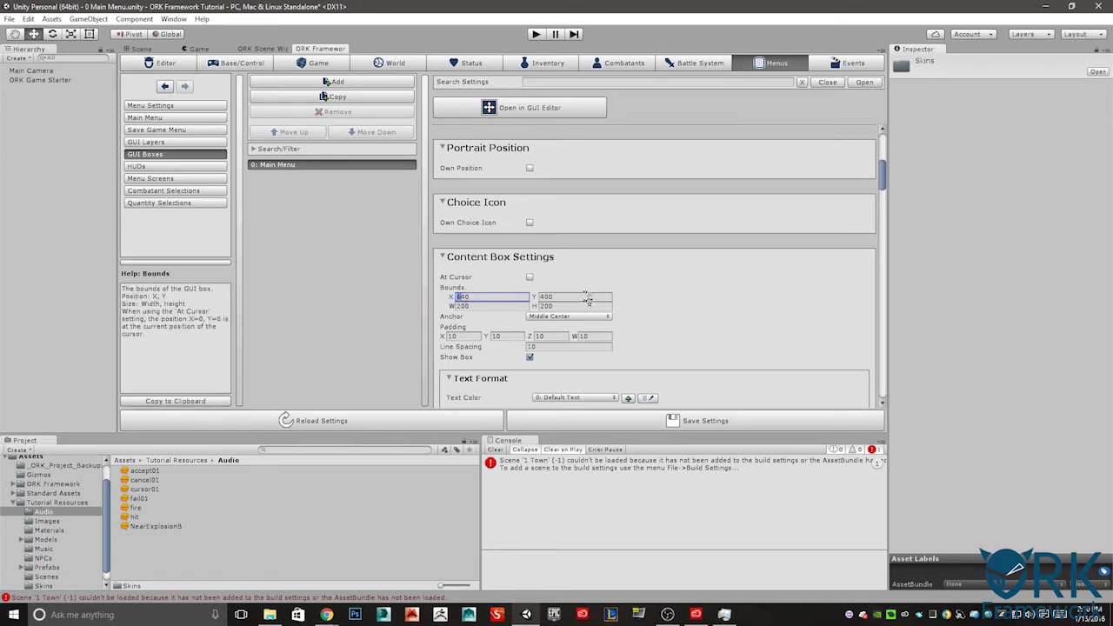
pyautogui.click(537, 297)
pyautogui.press('Tab')
pyautogui.press('Tab')
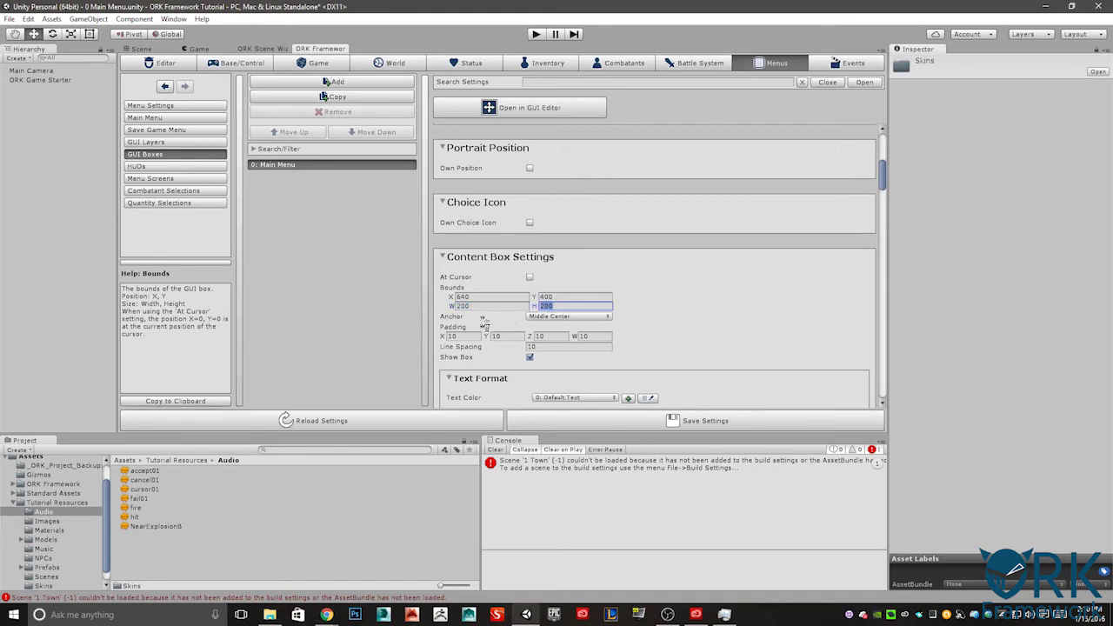
pyautogui.click(557, 317)
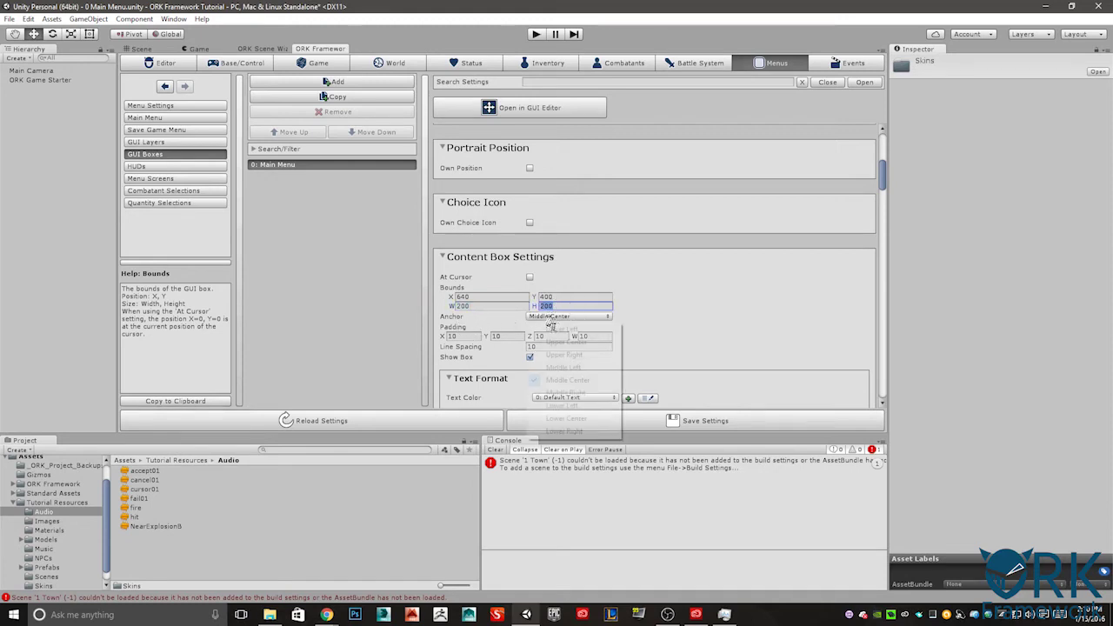
pyautogui.click(565, 380)
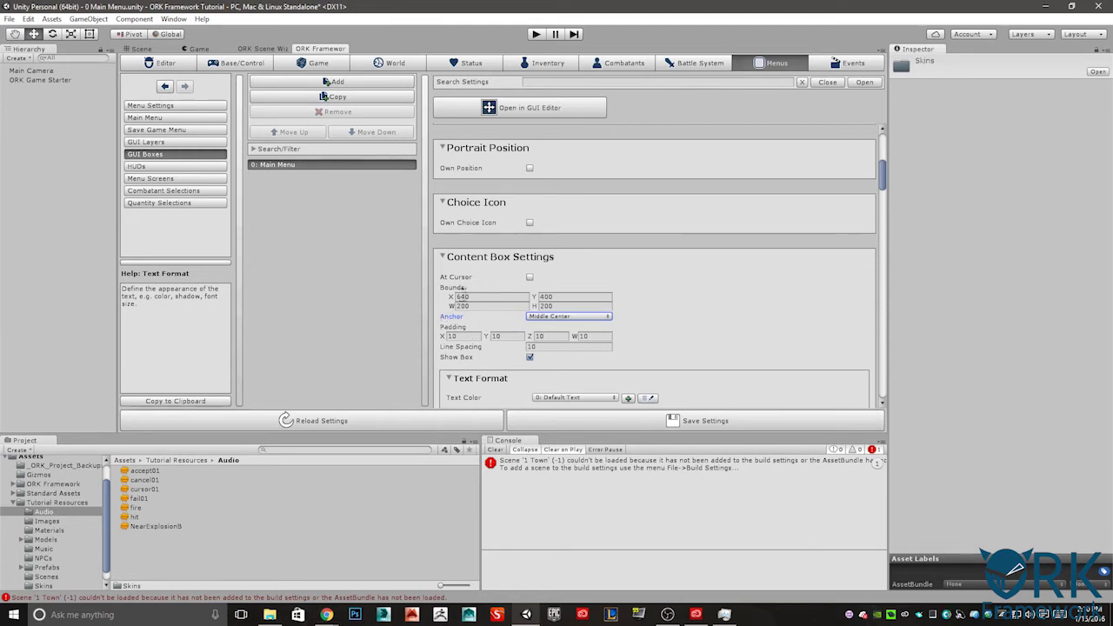
pyautogui.scroll(-4, 624, 315)
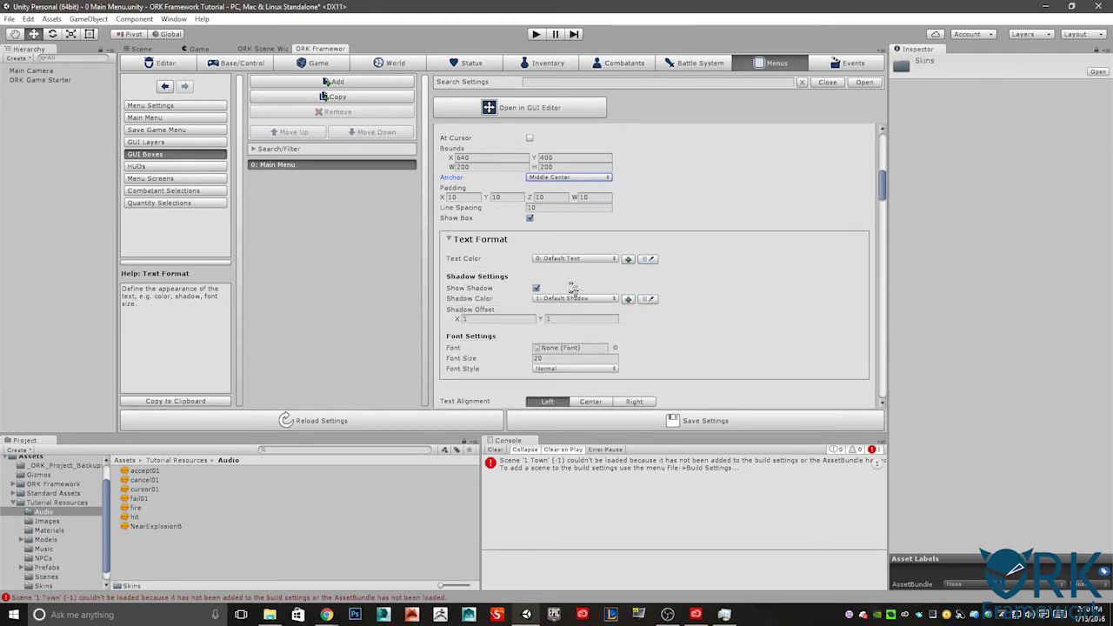
pyautogui.scroll(-3, 584, 235)
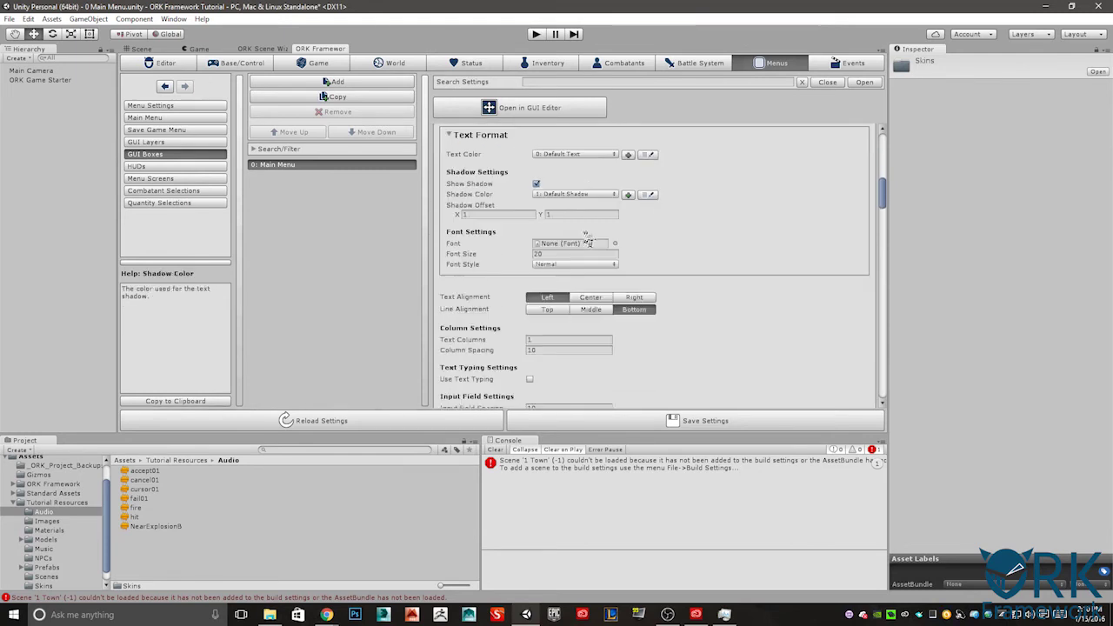
pyautogui.scroll(7, 587, 240)
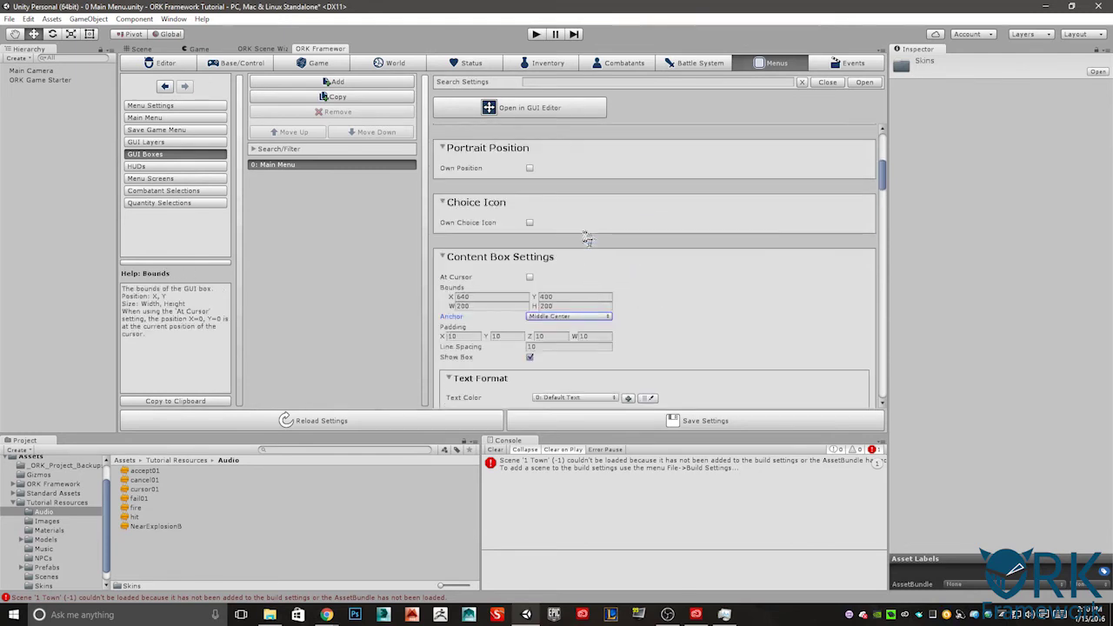
pyautogui.click(148, 119)
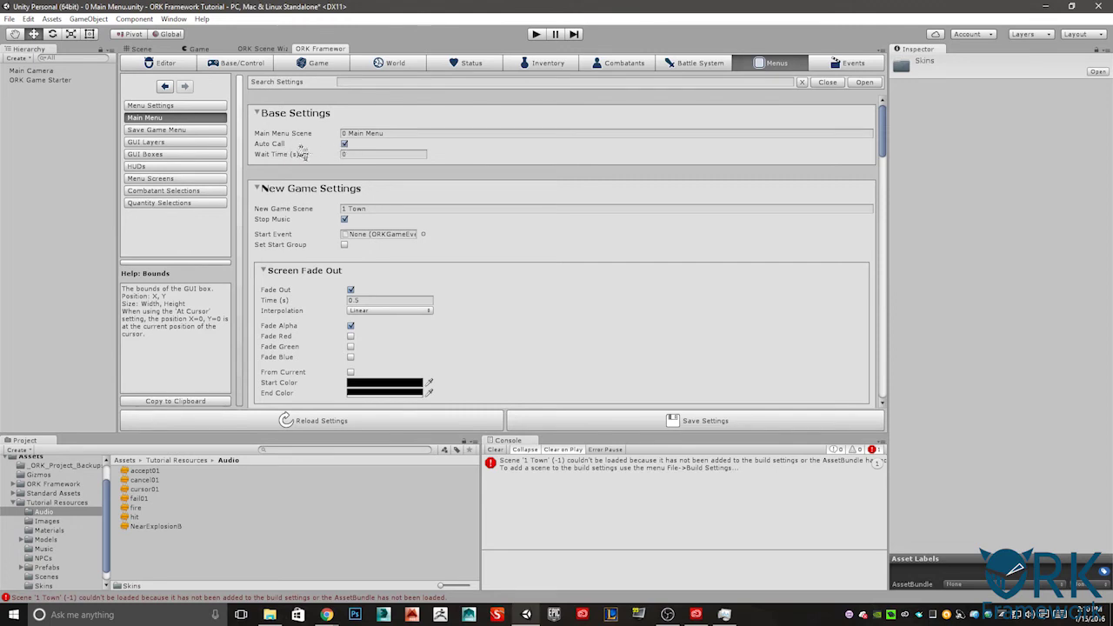
# Toggle automatic main-menu calling off and back on, then scroll to the menu options settings.
pyautogui.click(345, 132)
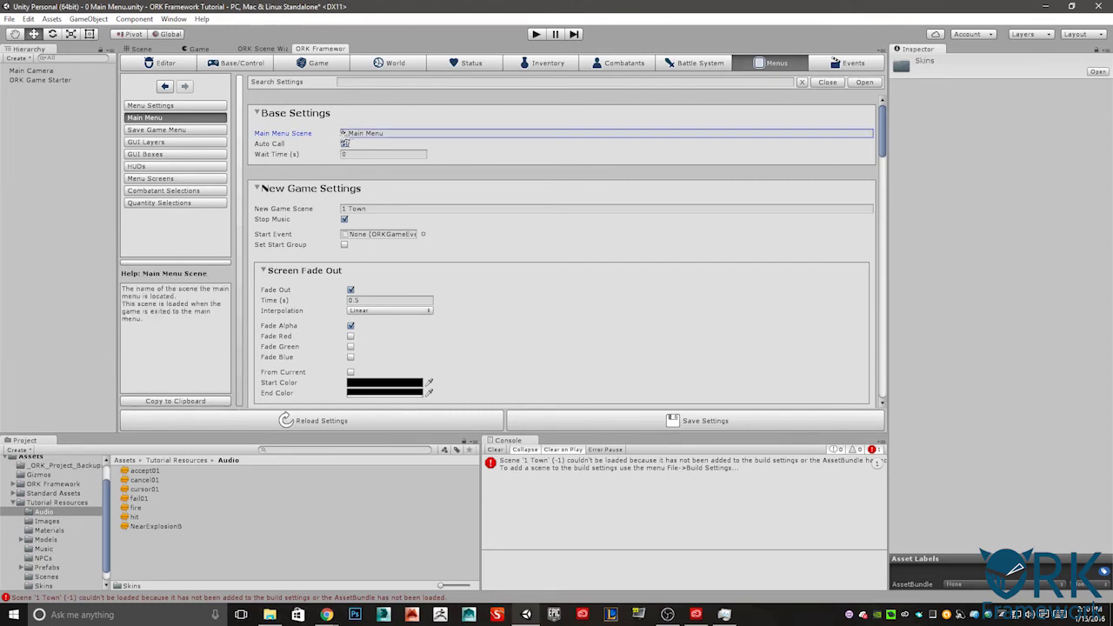
pyautogui.click(398, 146)
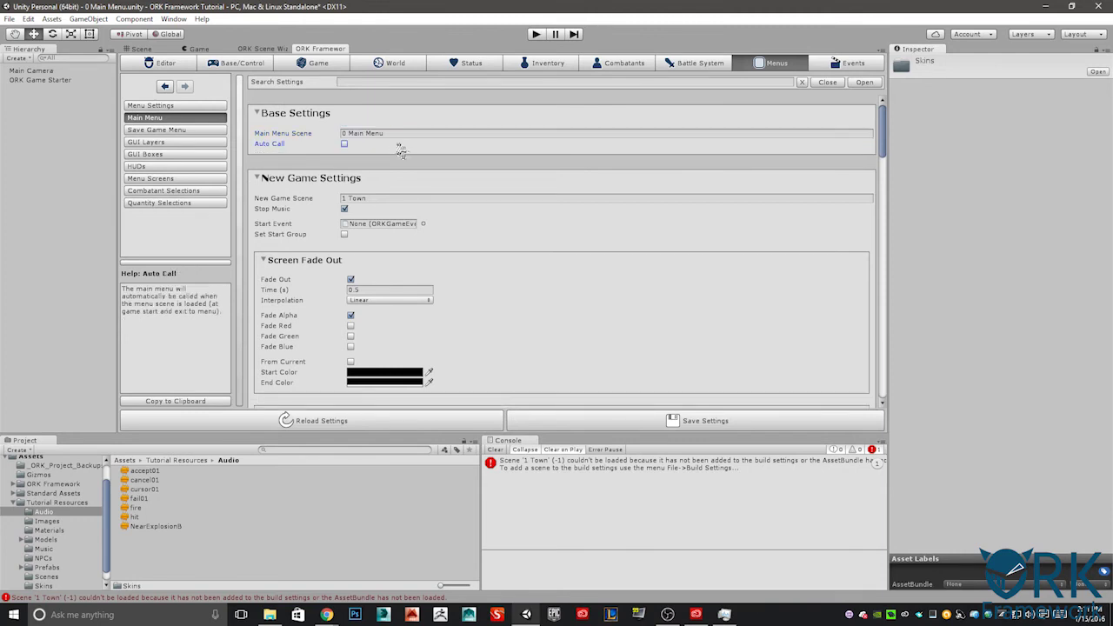
pyautogui.click(346, 144)
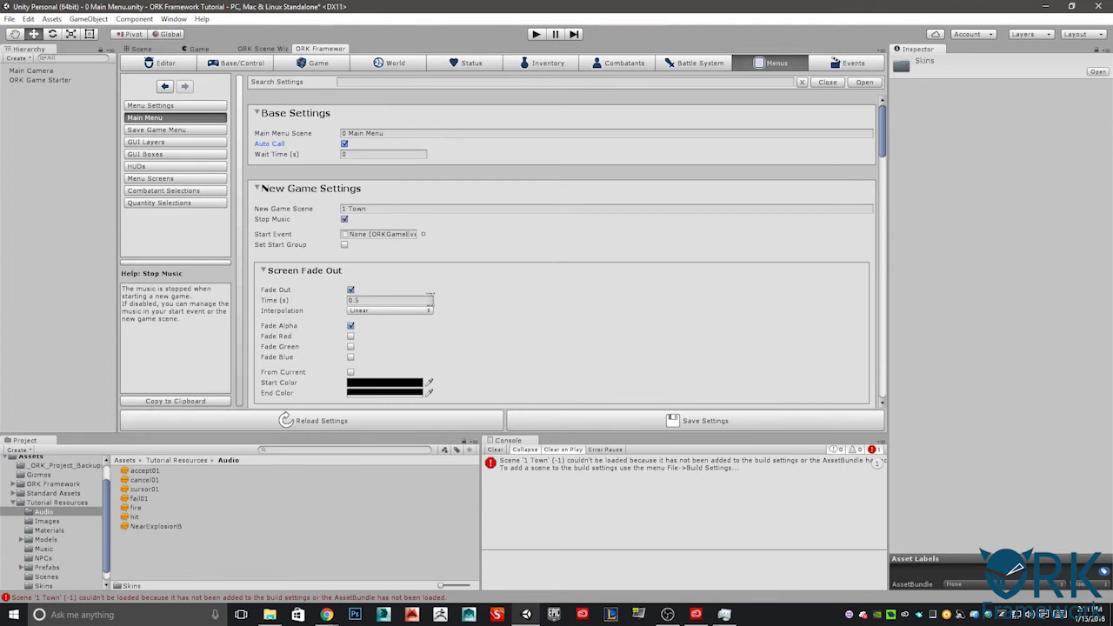
pyautogui.scroll(-5, 496, 273)
pyautogui.scroll(-5, 521, 274)
pyautogui.scroll(-2, 513, 258)
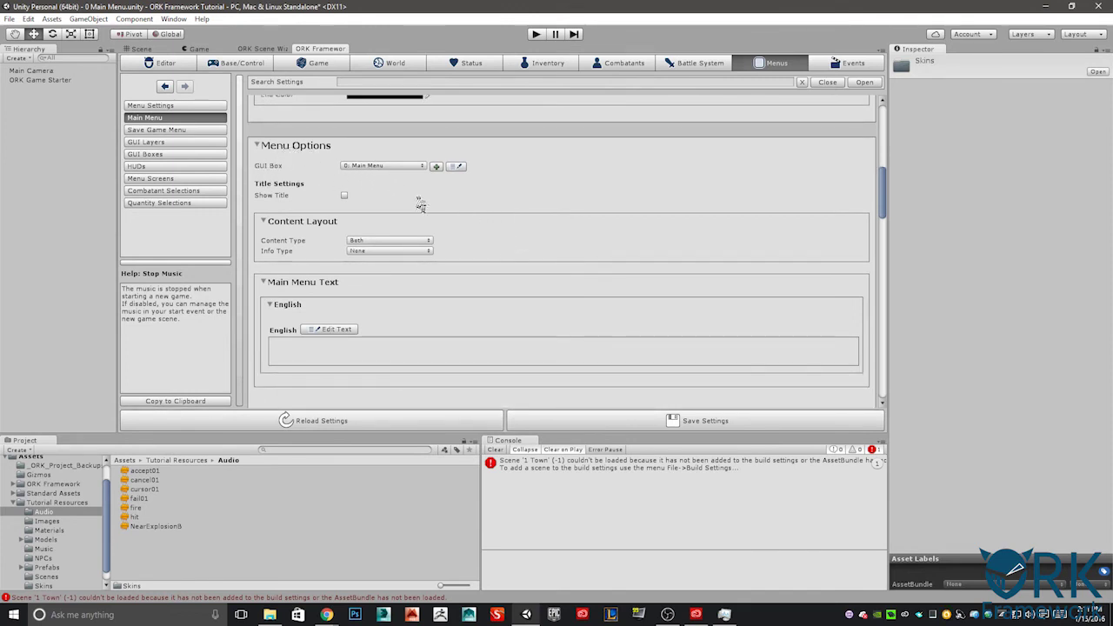
pyautogui.scroll(-9, 496, 231)
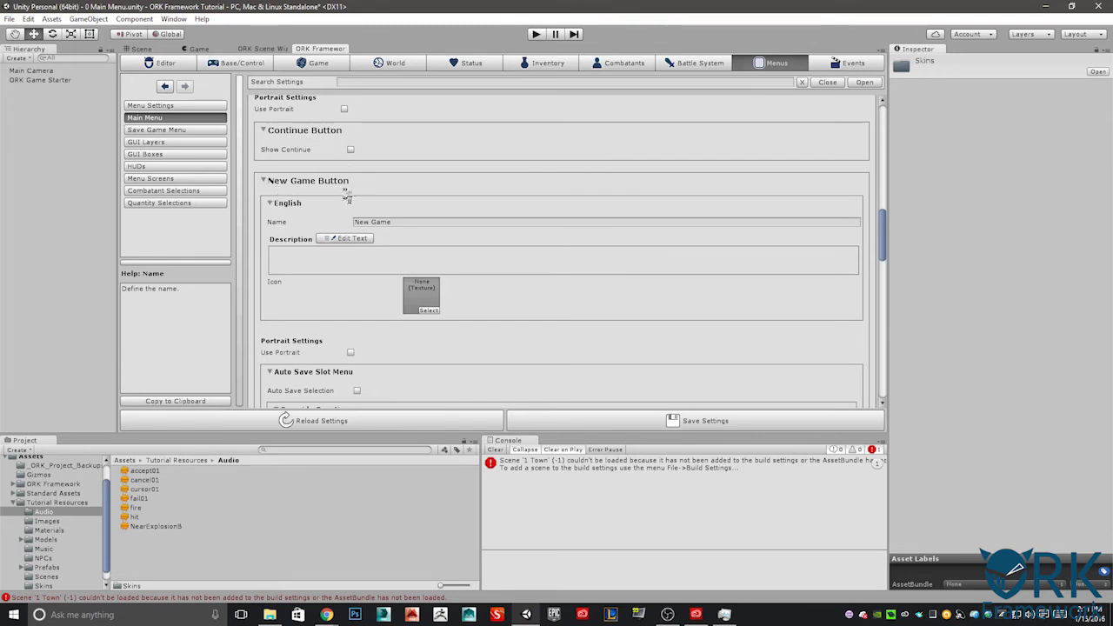
pyautogui.click(384, 219)
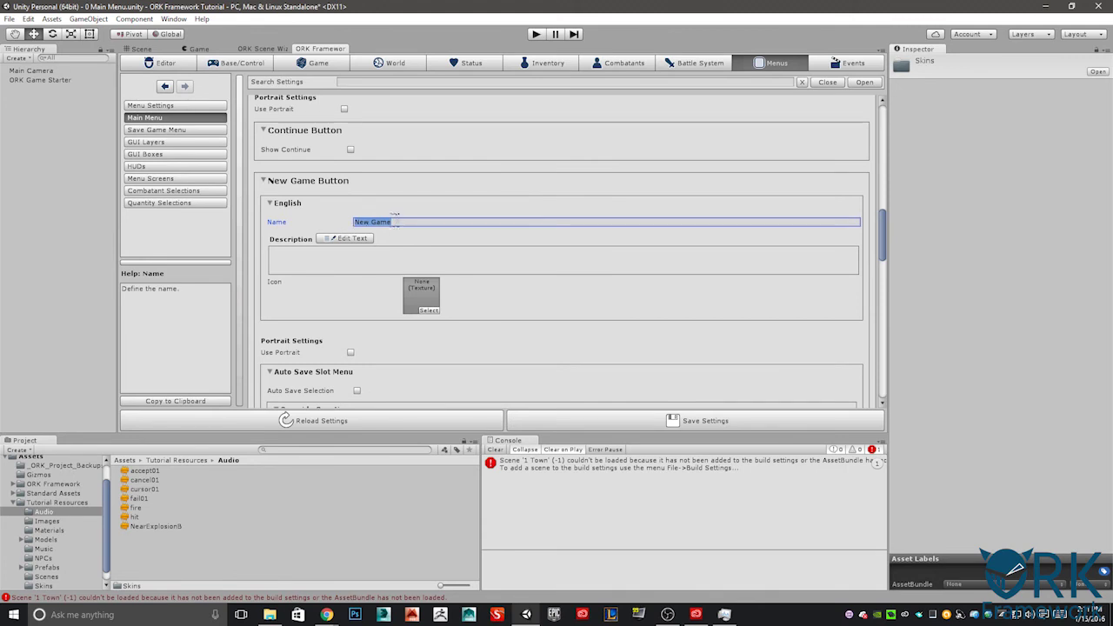
pyautogui.click(386, 220)
pyautogui.scroll(-4, 361, 243)
pyautogui.scroll(-5, 371, 259)
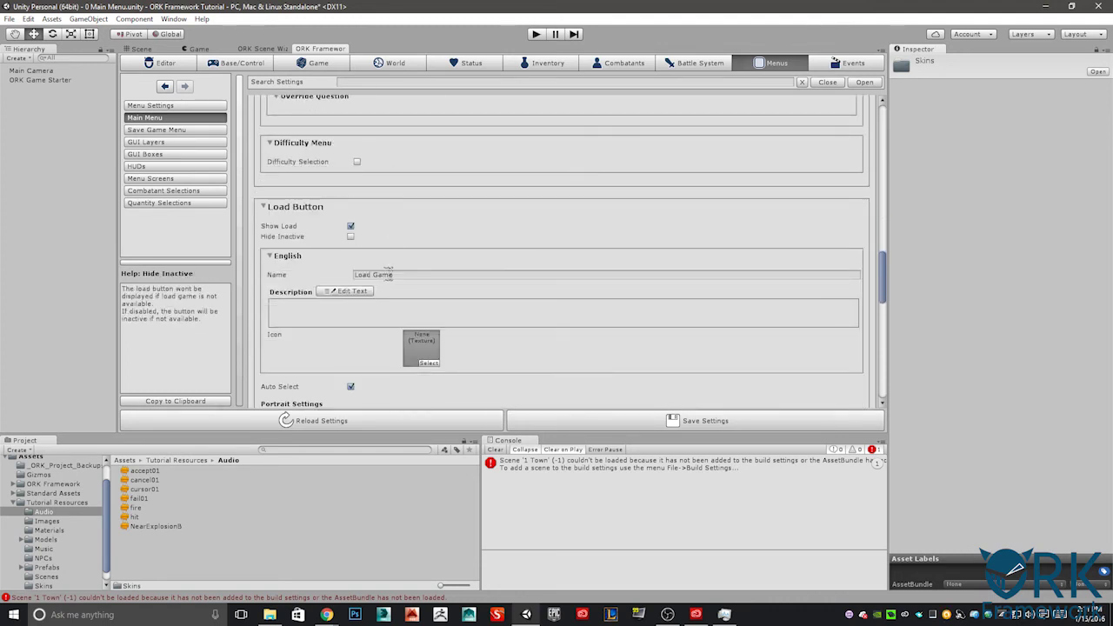
pyautogui.scroll(2, 361, 239)
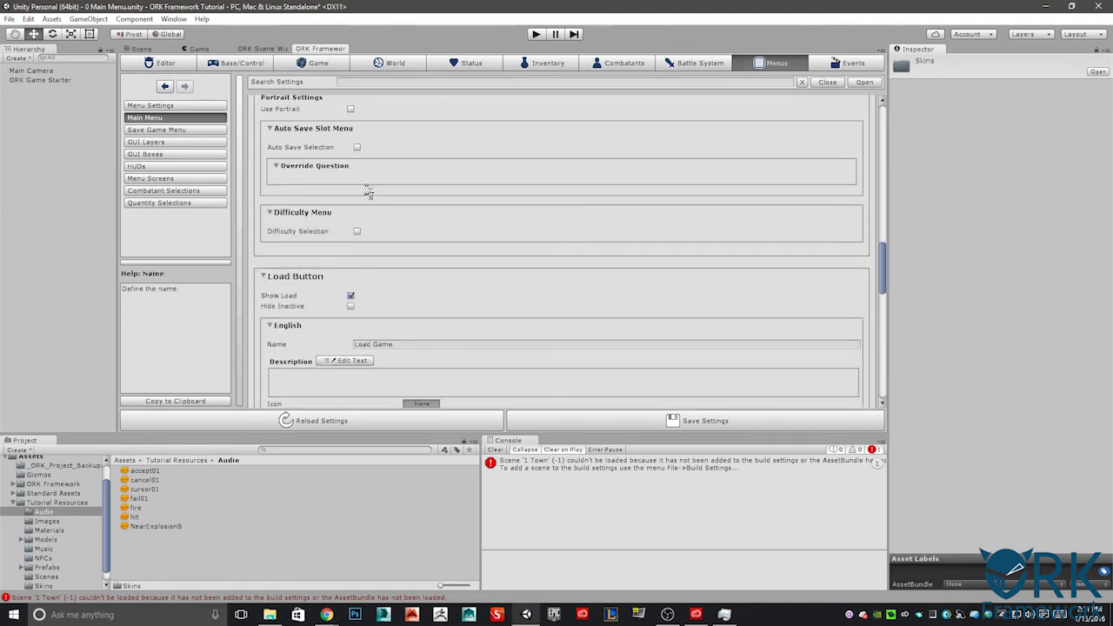
pyautogui.scroll(2, 369, 201)
pyautogui.scroll(-5, 368, 280)
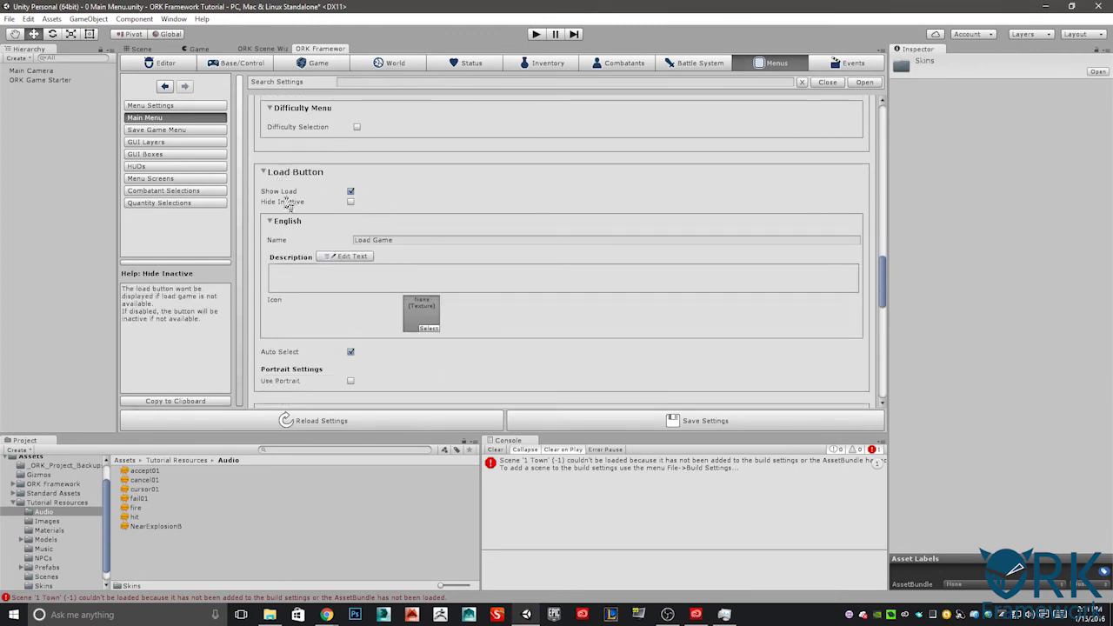
pyautogui.click(350, 201)
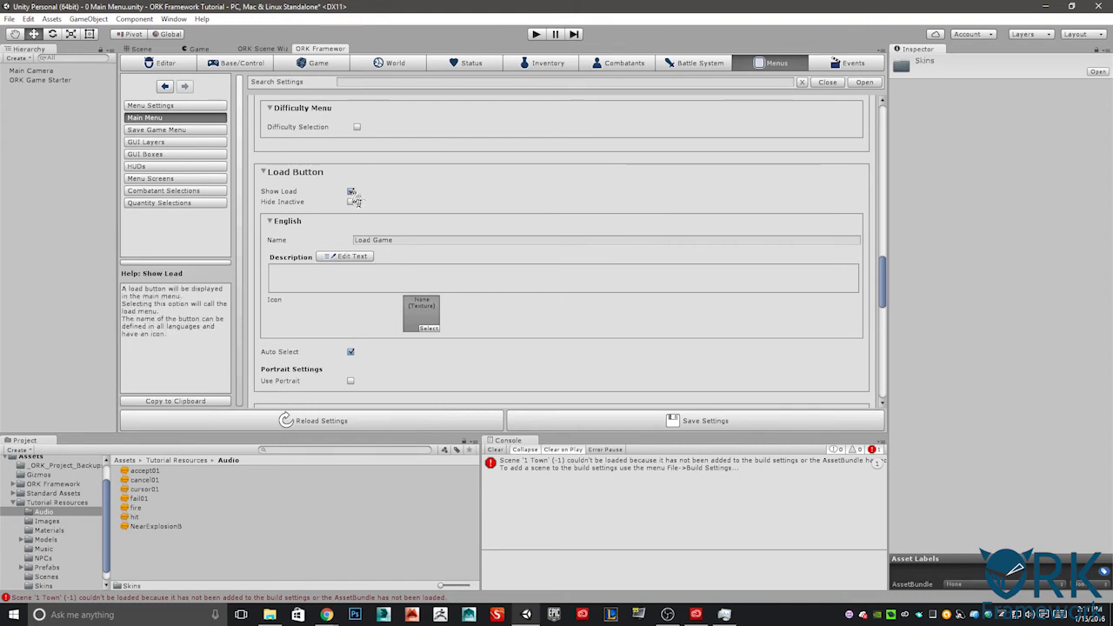
pyautogui.click(351, 201)
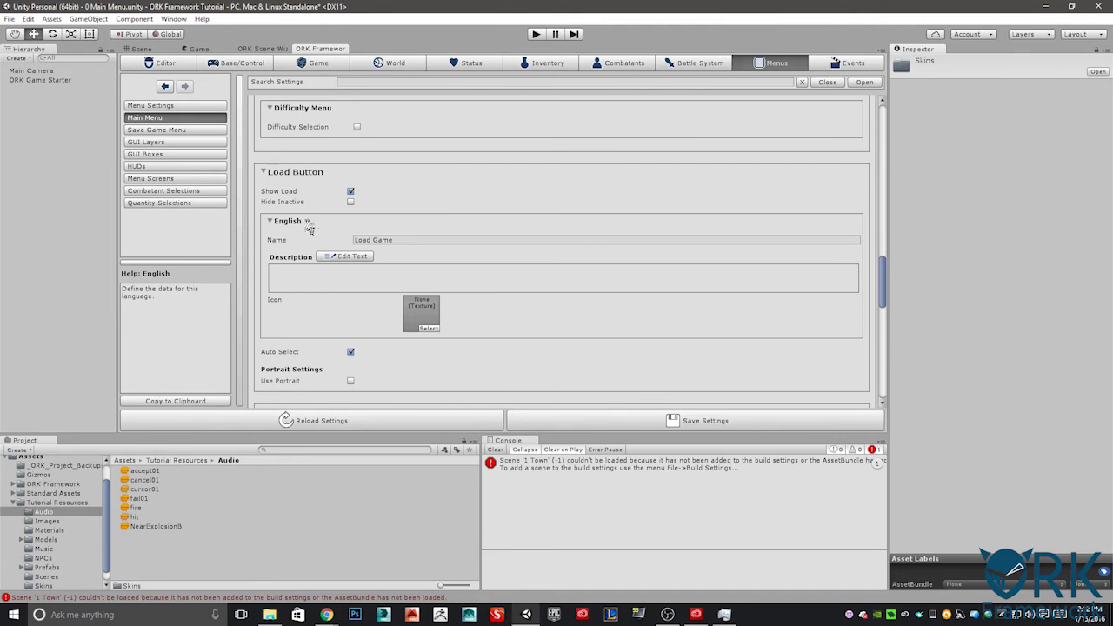
pyautogui.click(414, 241)
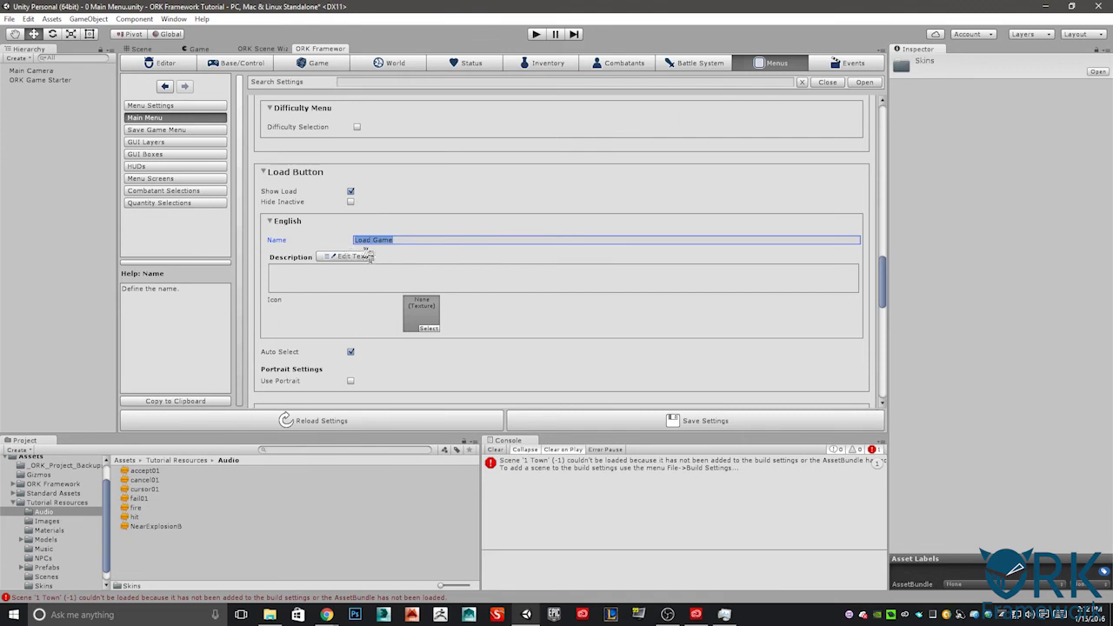
pyautogui.scroll(-4, 369, 256)
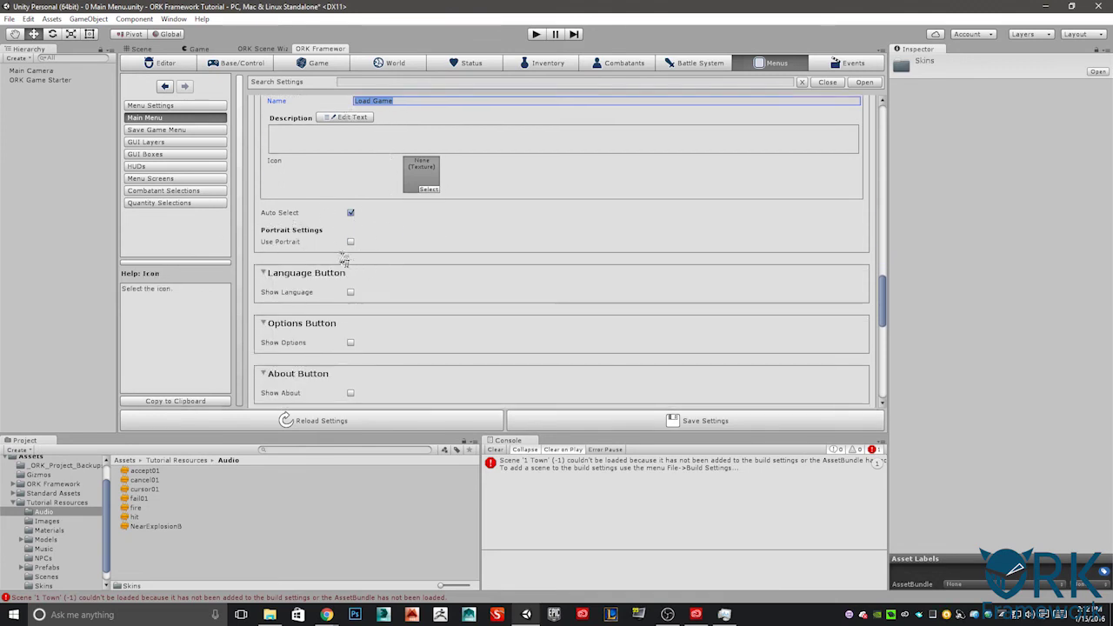
pyautogui.scroll(-3, 435, 286)
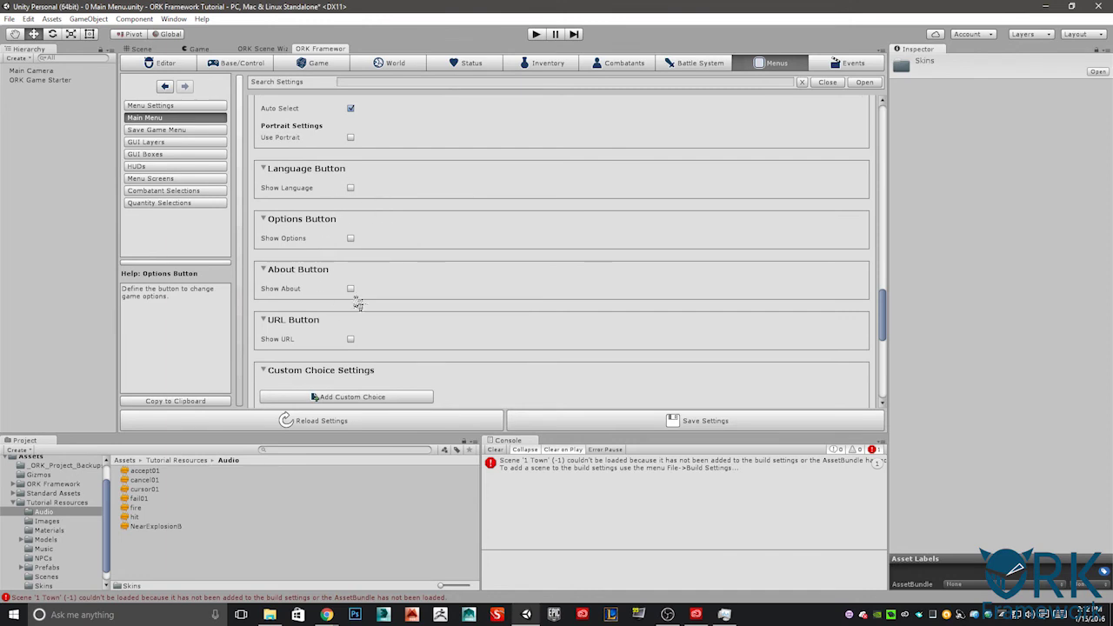
pyautogui.scroll(-7, 357, 303)
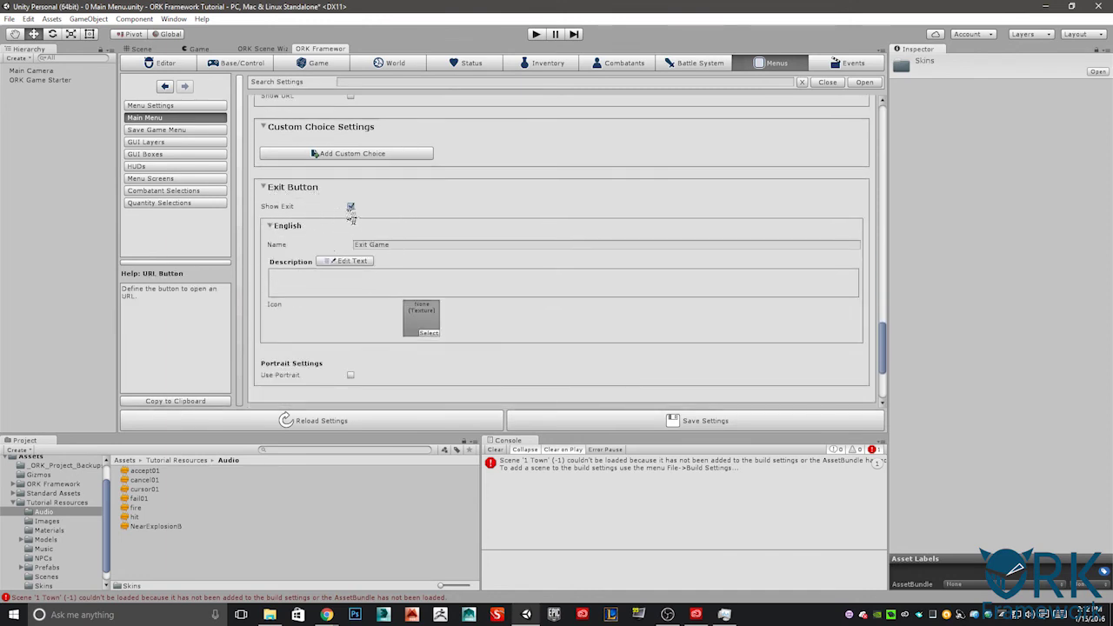
# Check the Exit Game button name and review the Exit Question below it.
pyautogui.click(391, 245)
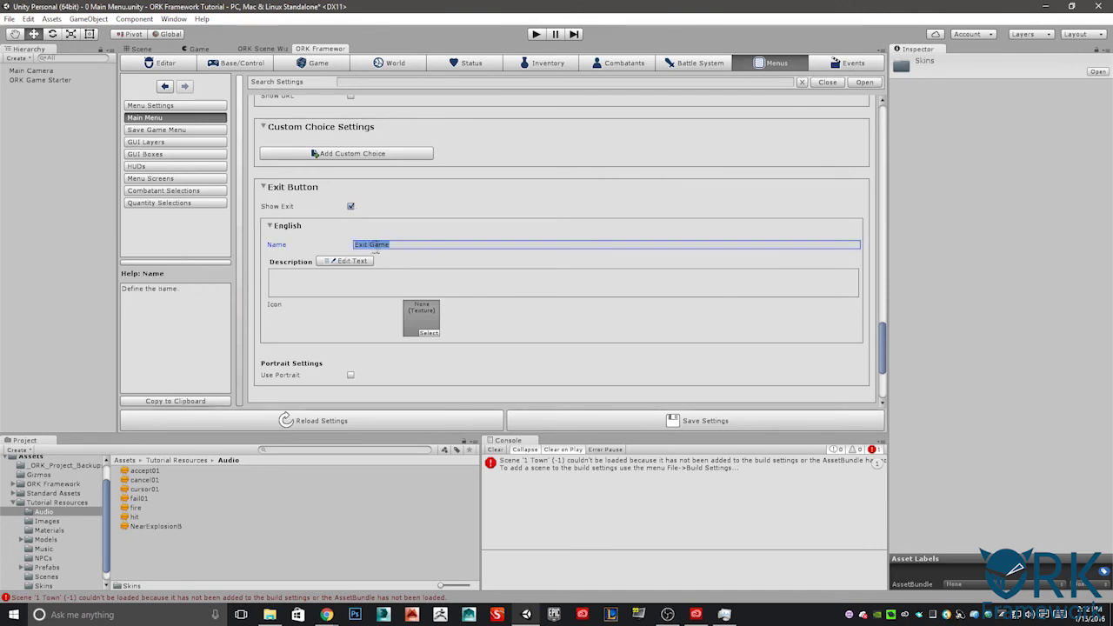
pyautogui.click(393, 245)
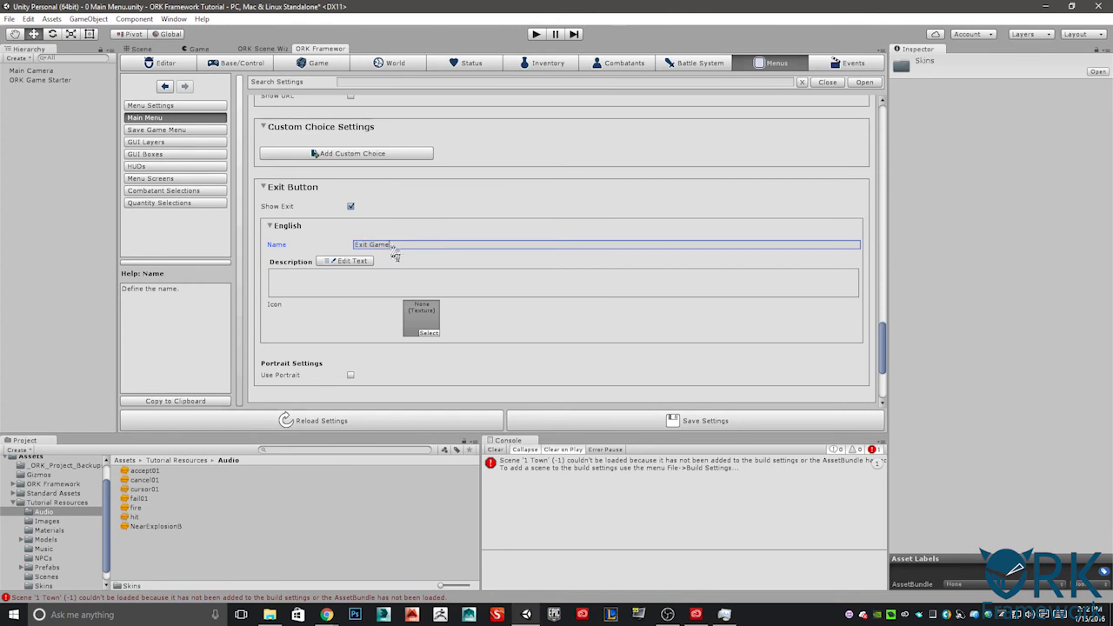
pyautogui.click(398, 246)
pyautogui.scroll(-5, 425, 269)
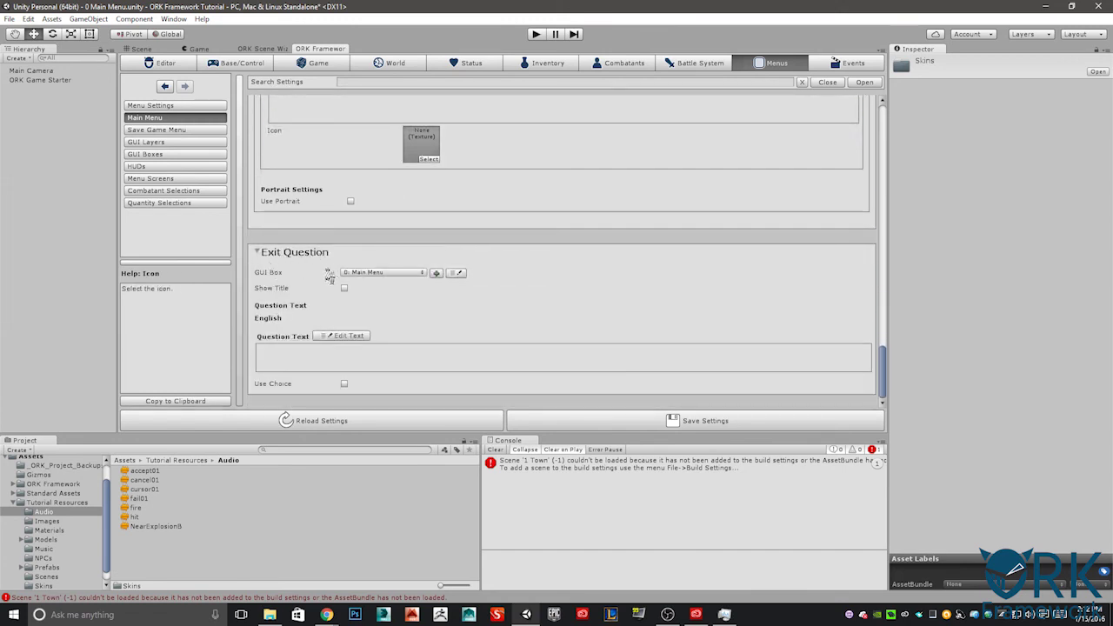
pyautogui.scroll(-1, 449, 306)
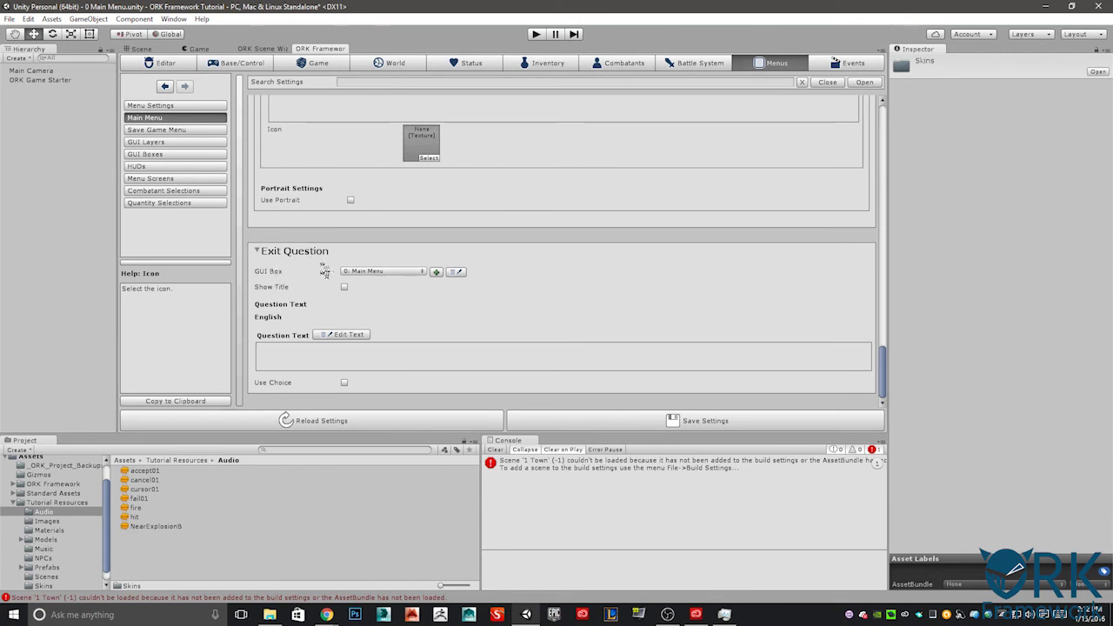
# Save the ORK settings, acknowledge the no-changes notice, and return to the Main Menu scene view.
pyautogui.click(678, 423)
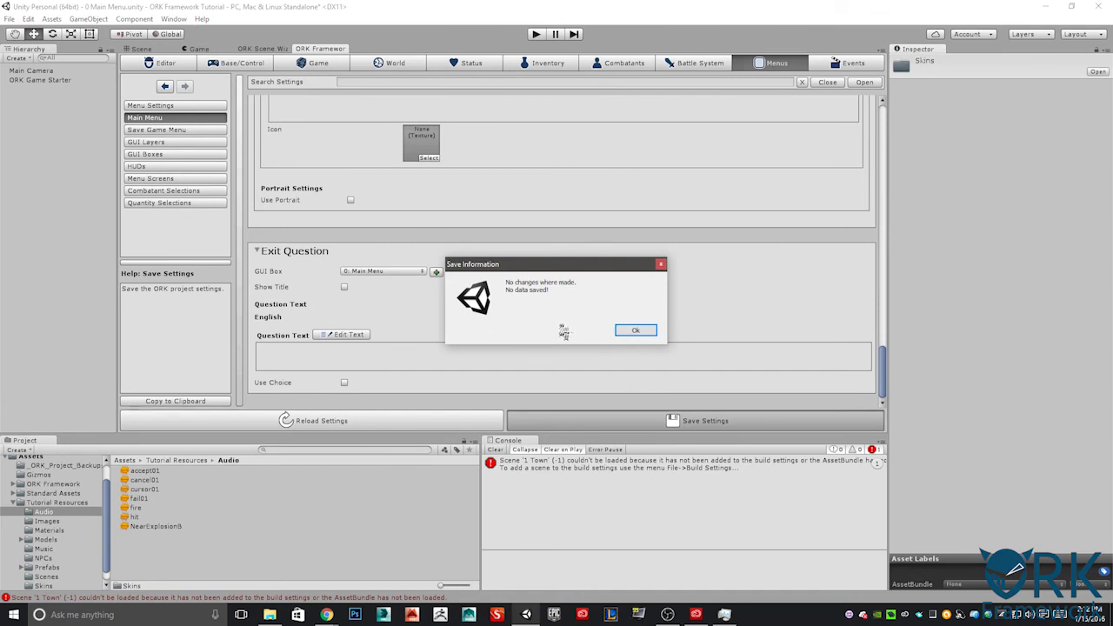
pyautogui.click(632, 333)
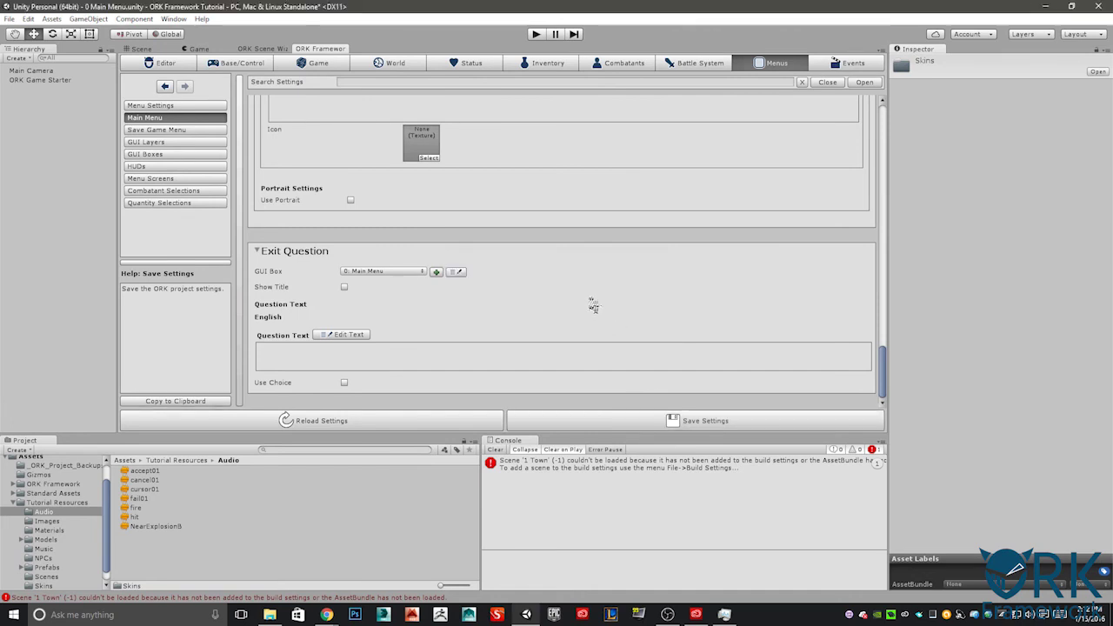
pyautogui.click(143, 49)
# Move the ORK Game Starter object to Z -10.15.
pyautogui.click(652, 365)
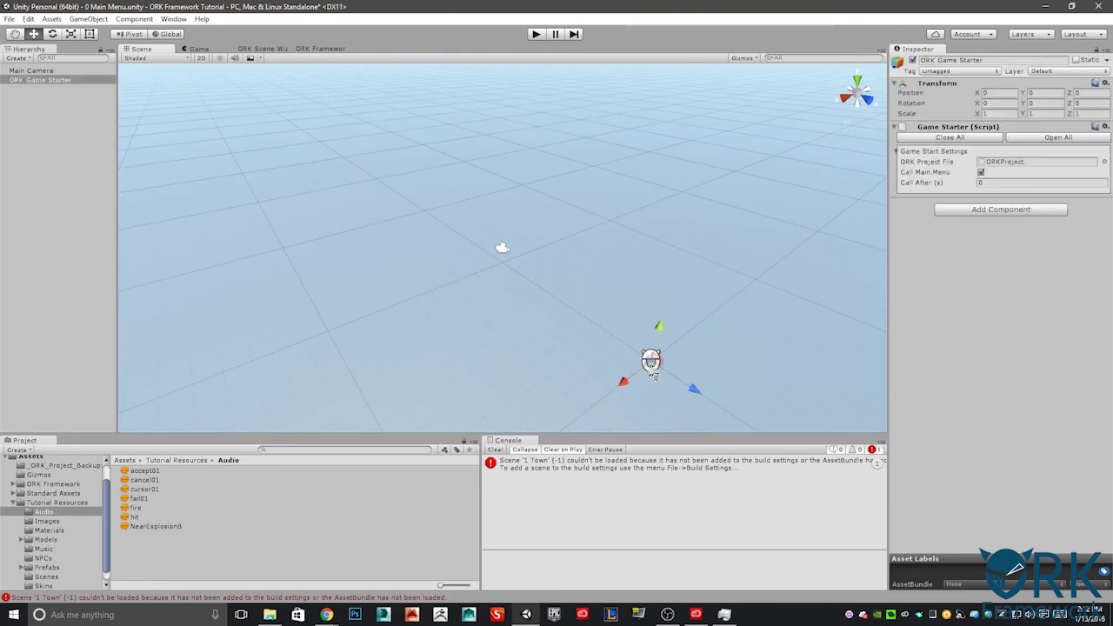
pyautogui.moveTo(693, 394); pyautogui.dragTo(530, 280)
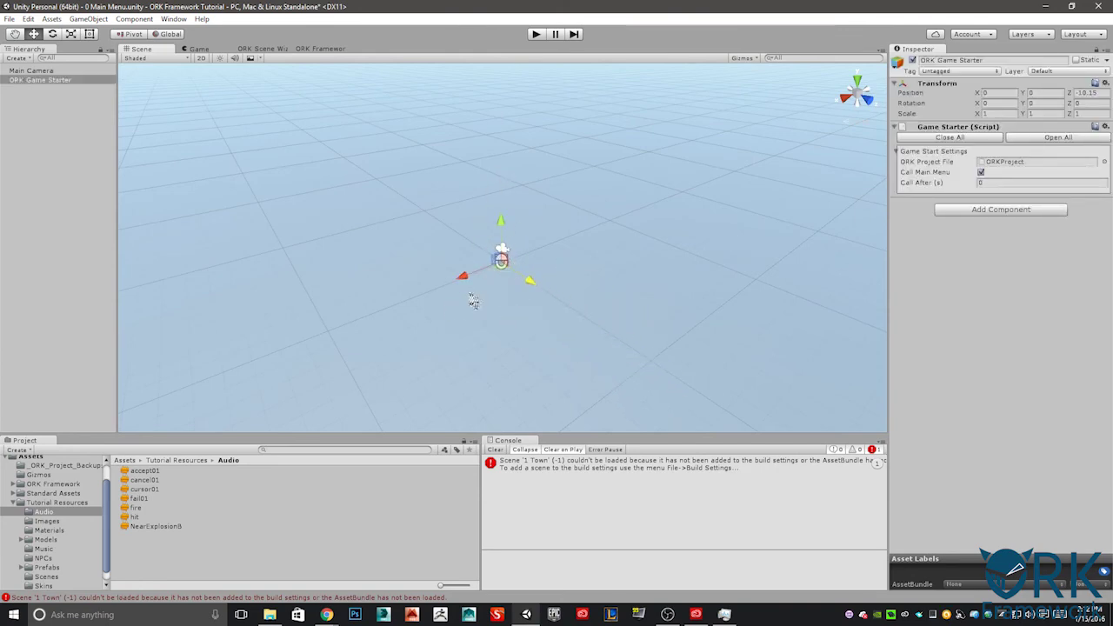
pyautogui.keyDown('alt'); pyautogui.moveTo(430, 273); pyautogui.dragTo(447, 316); pyautogui.keyUp('alt')
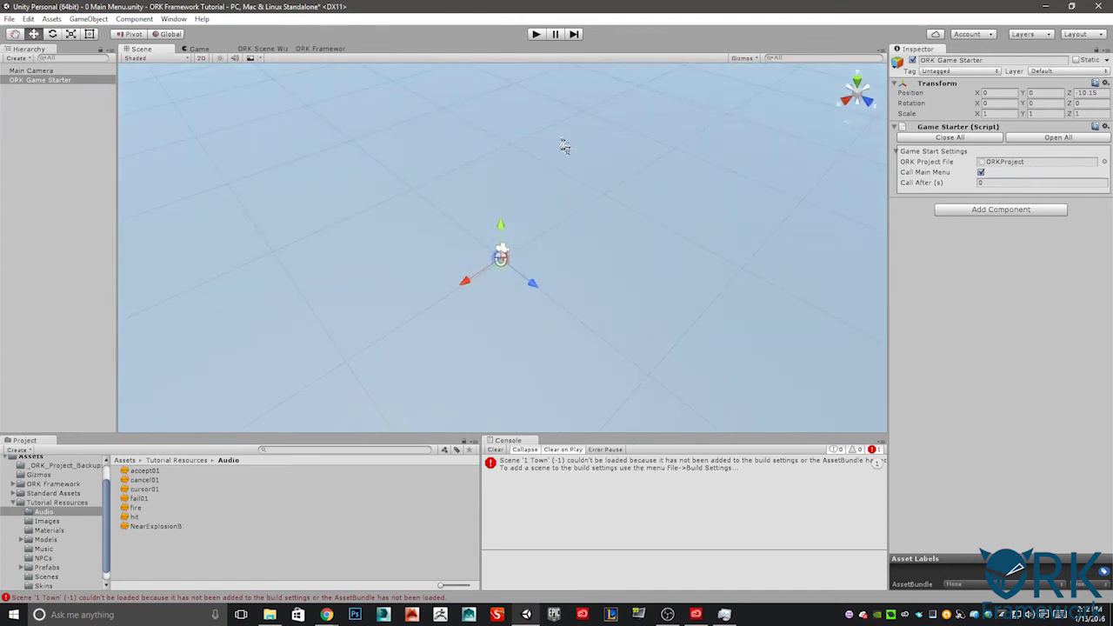
# Play-test the New Game, Load Game and Exit Game menu, choose New Game, then stop.
pyautogui.click(536, 35)
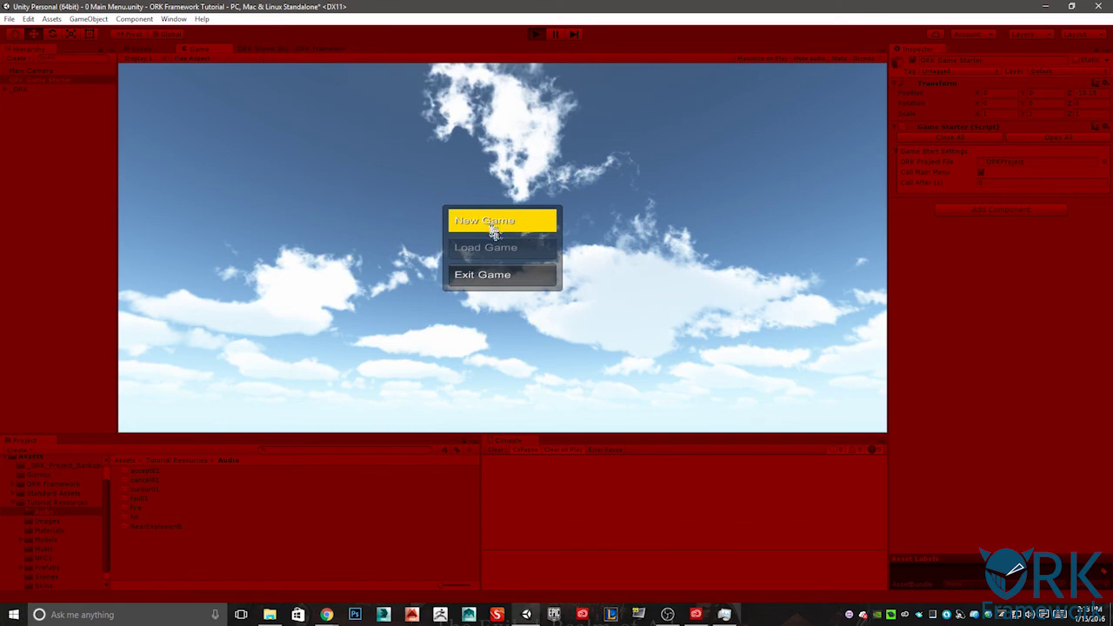
pyautogui.click(496, 277)
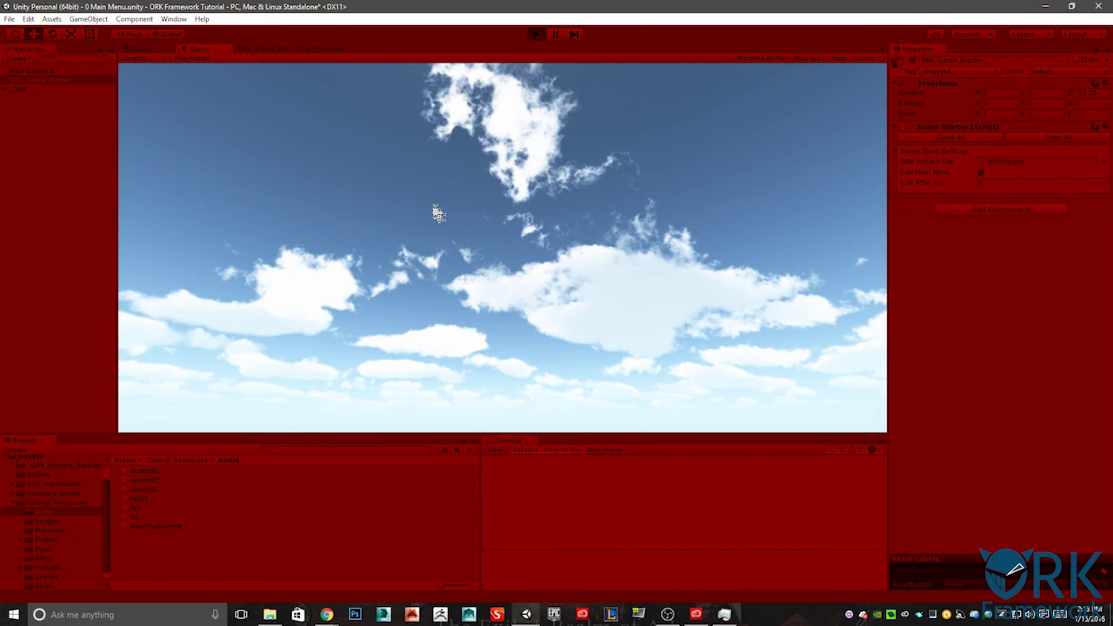
pyautogui.hotkey('ctrl', 'p')
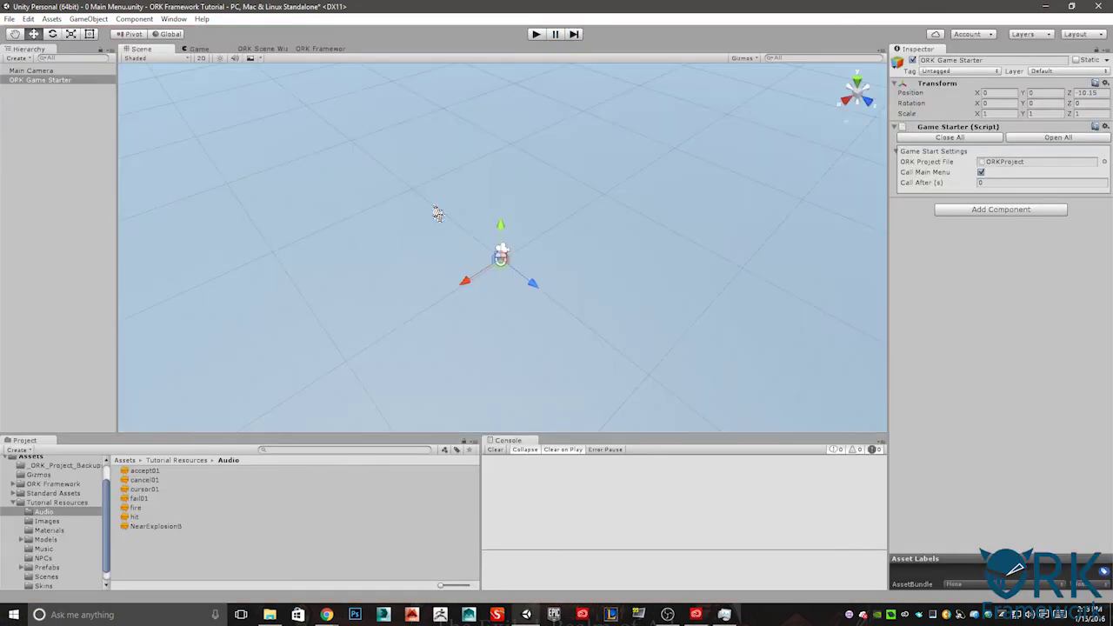
# Run the game again, pick New Game to load 1 Town, stop, and switch to the browser.
pyautogui.hotkey('ctrl', 'p')
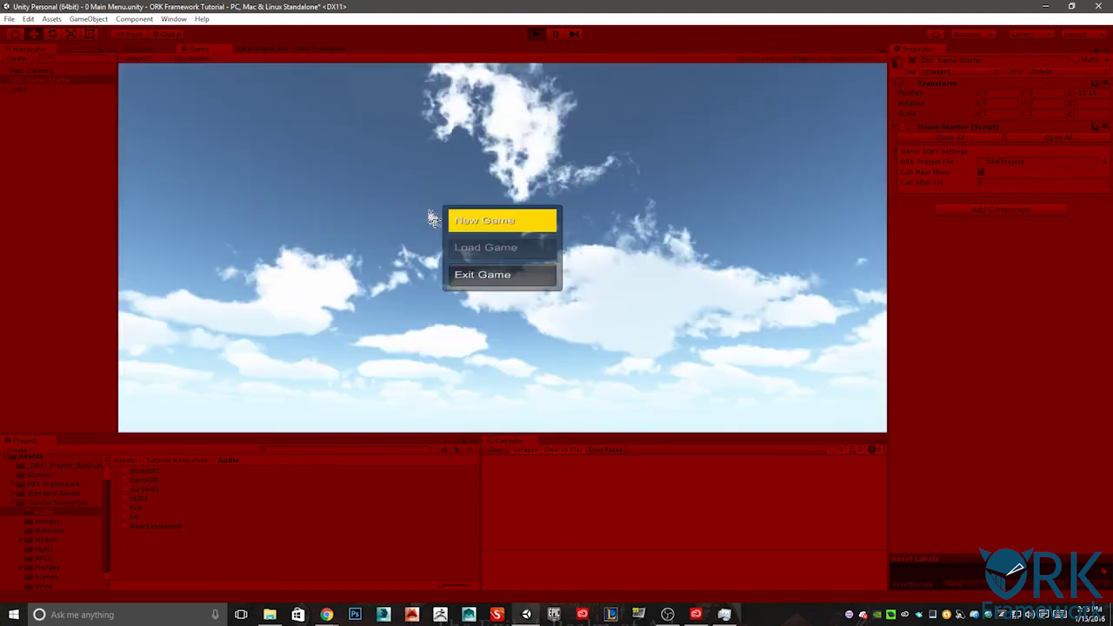
pyautogui.click(508, 228)
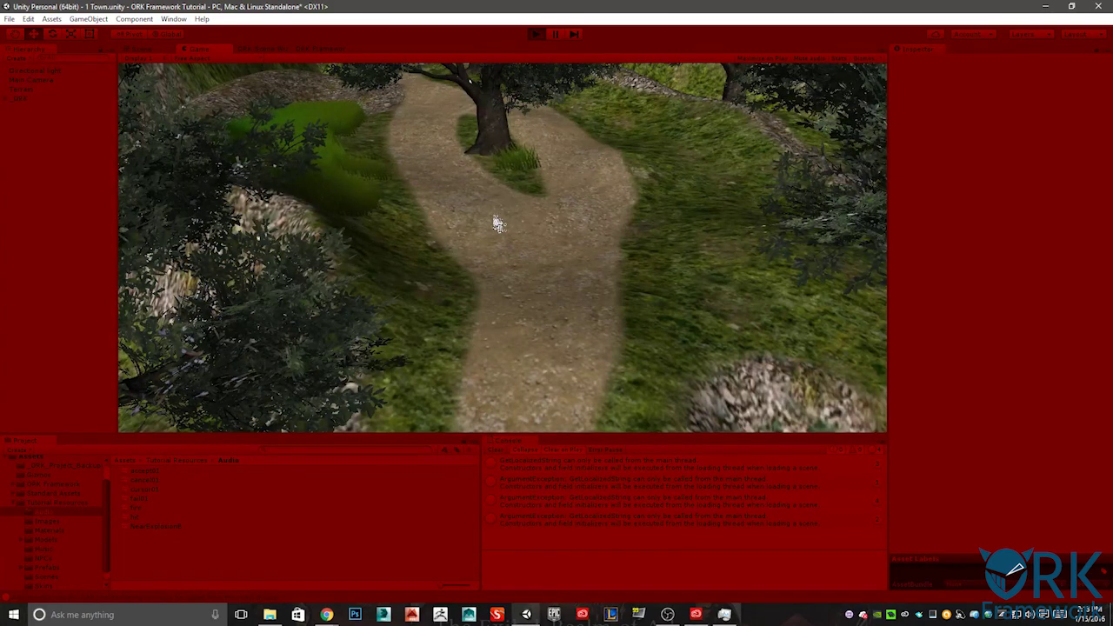
pyautogui.hotkey('ctrl', 'p')
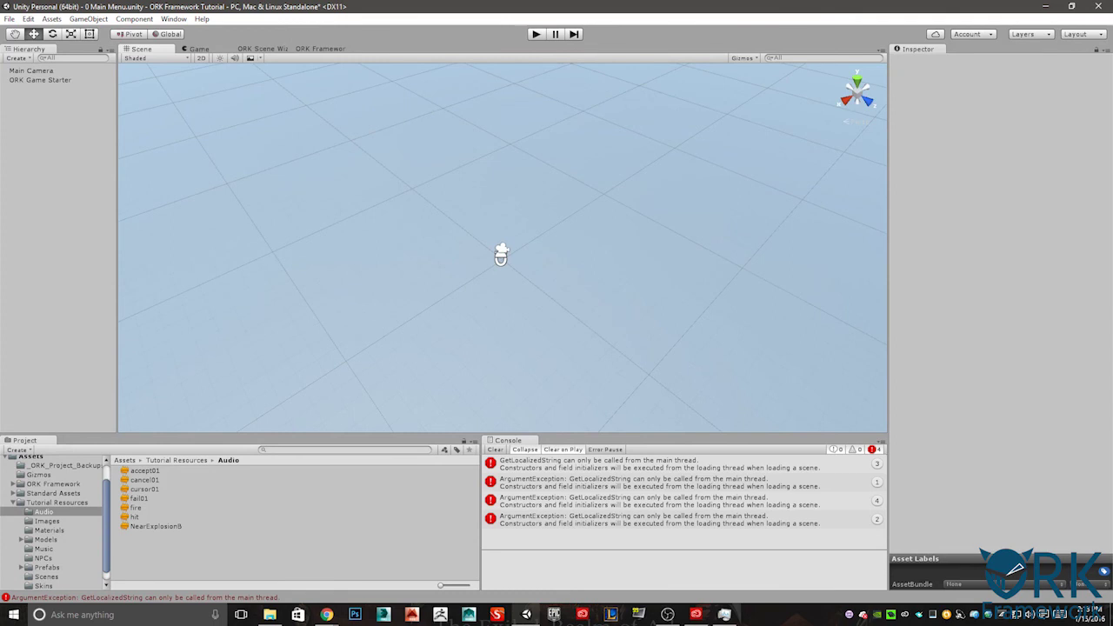
pyautogui.click(326, 614)
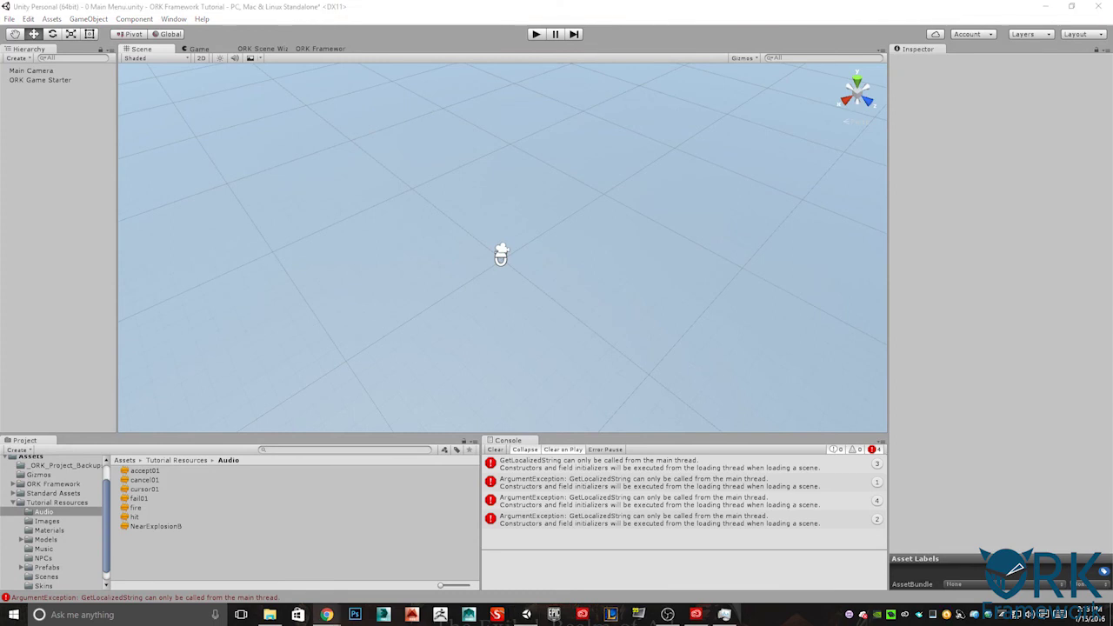